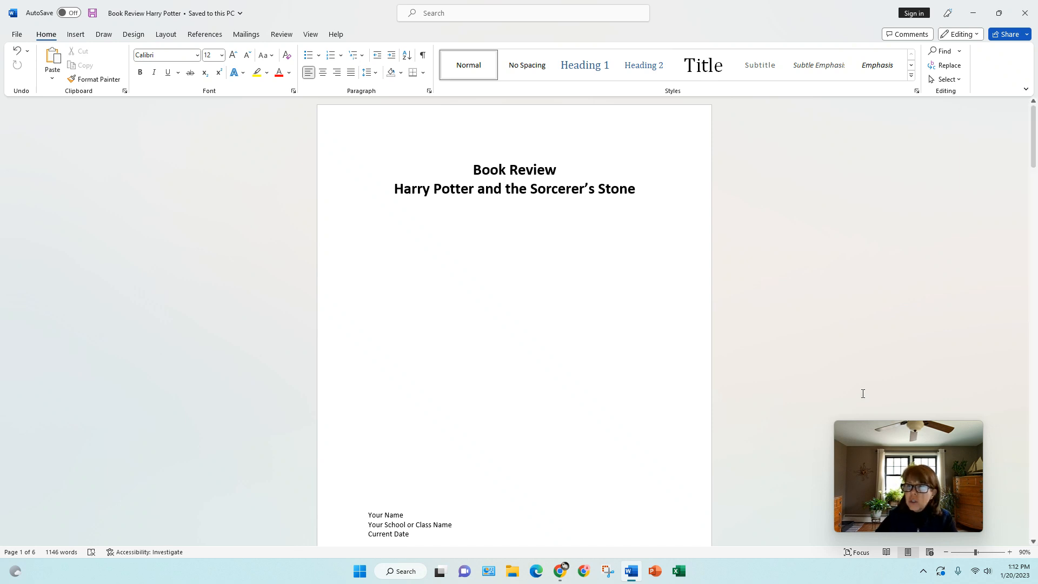
- Scroll to the end of the document, below the Bloodline Hierarchy paragraph
{"action": "left_click_drag", "start_coordinate": [1036, 158], "coordinate": [1034, 513]}
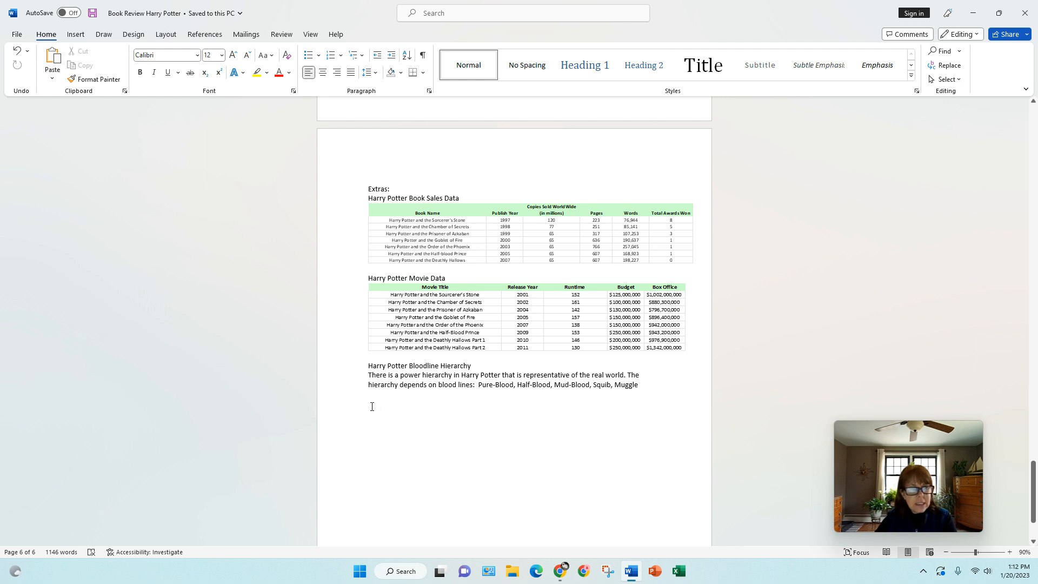
{"action": "left_click", "coordinate": [76, 35]}
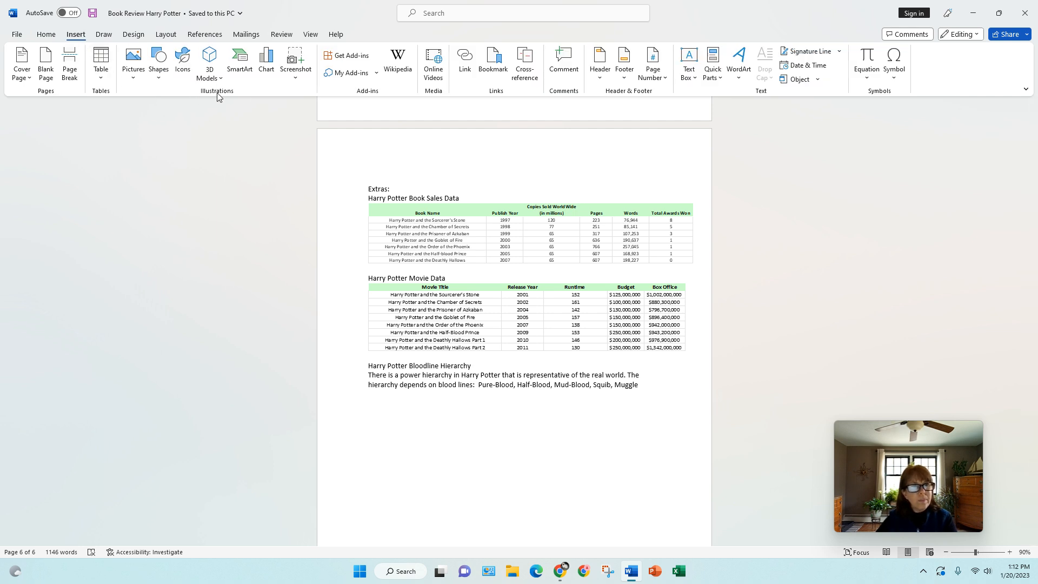
- Browse the SmartArt categories and select the Hierarchy category's Organization Chart layout
{"action": "left_click", "coordinate": [236, 69]}
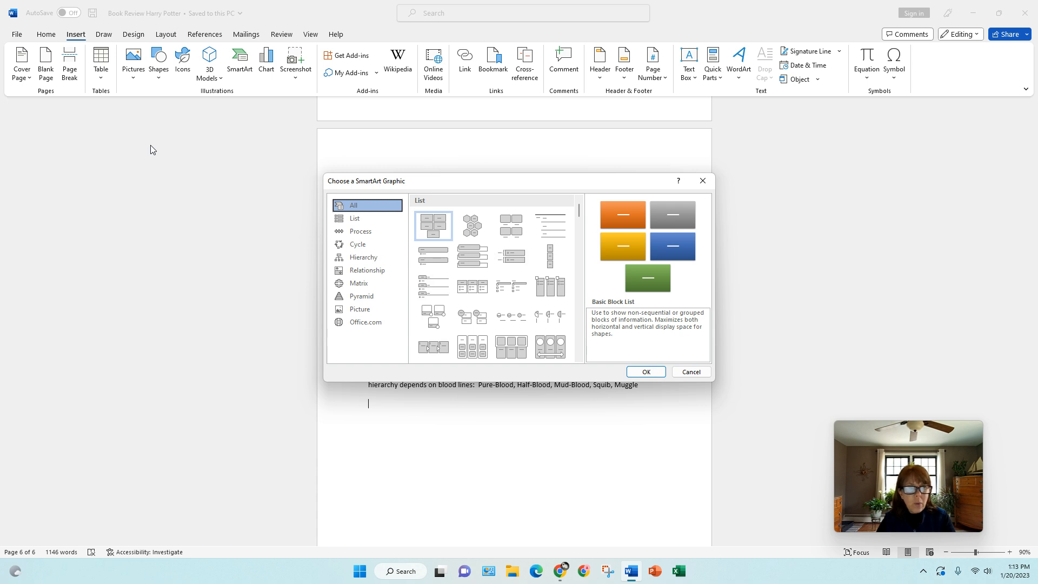
{"action": "left_click", "coordinate": [385, 221]}
{"action": "left_click", "coordinate": [375, 233]}
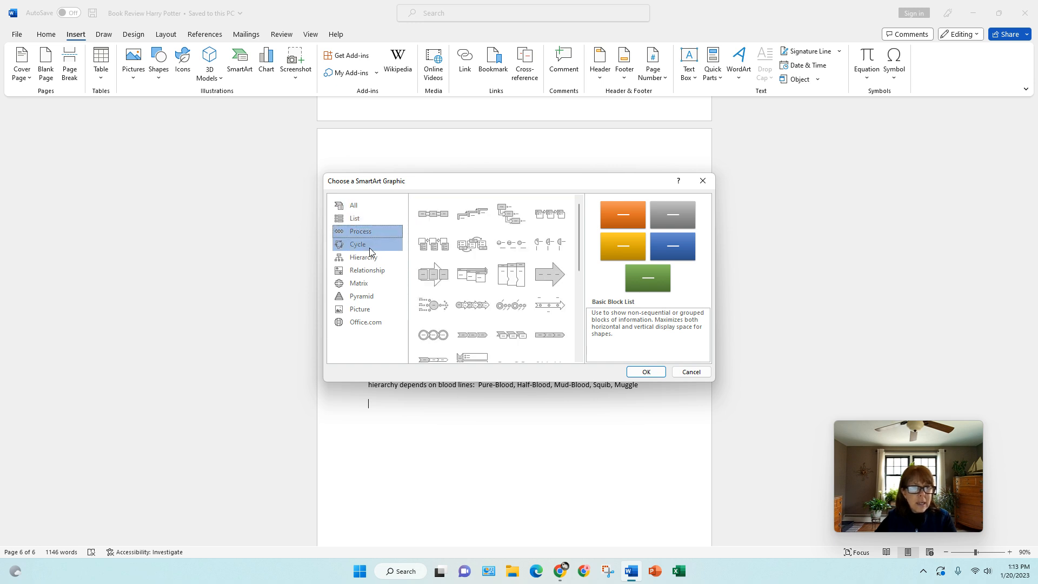
{"action": "left_click", "coordinate": [370, 248]}
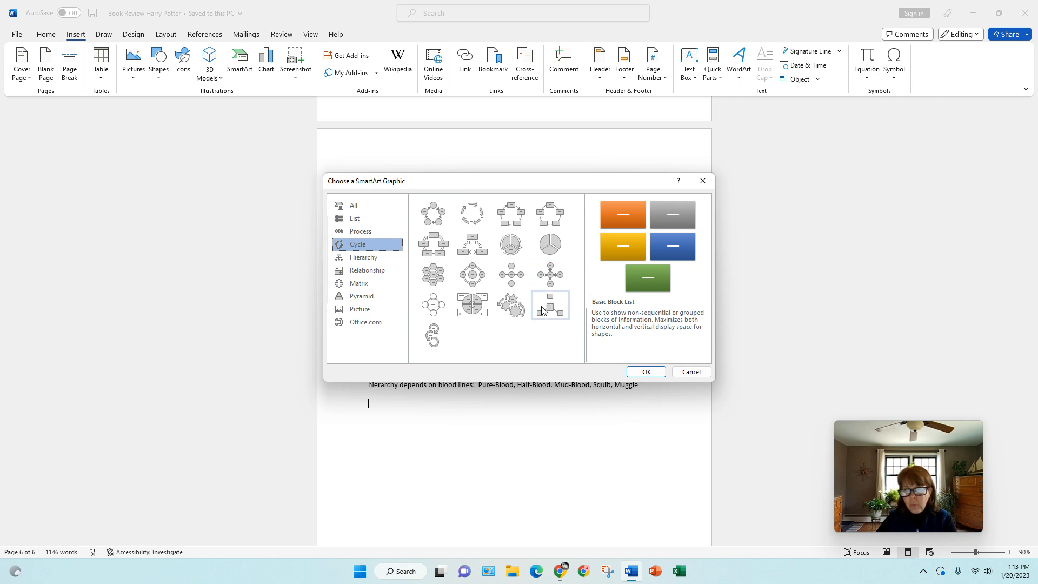
{"action": "left_click", "coordinate": [513, 309]}
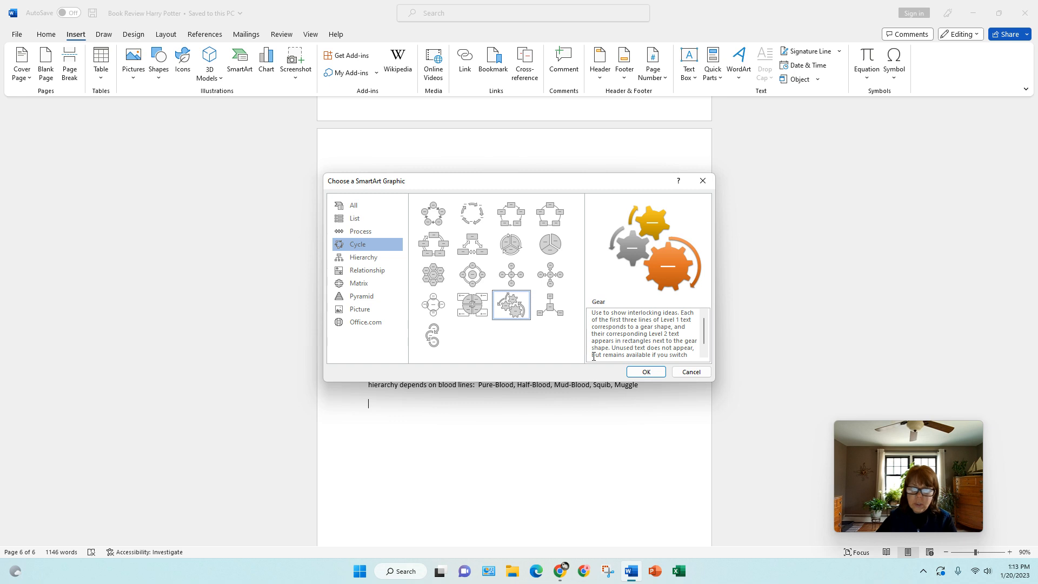
{"action": "left_click", "coordinate": [368, 260]}
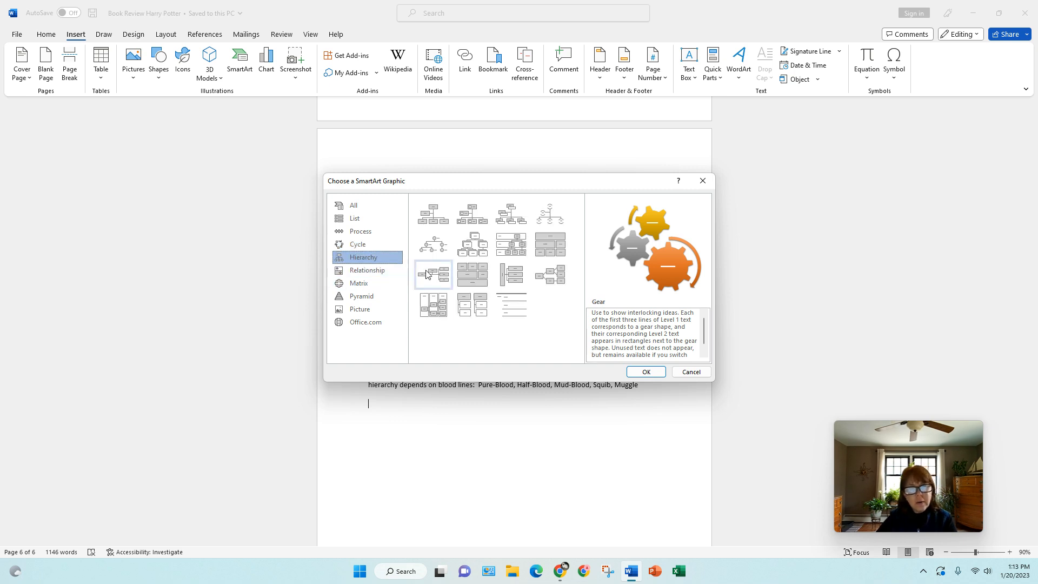
{"action": "left_click", "coordinate": [442, 223]}
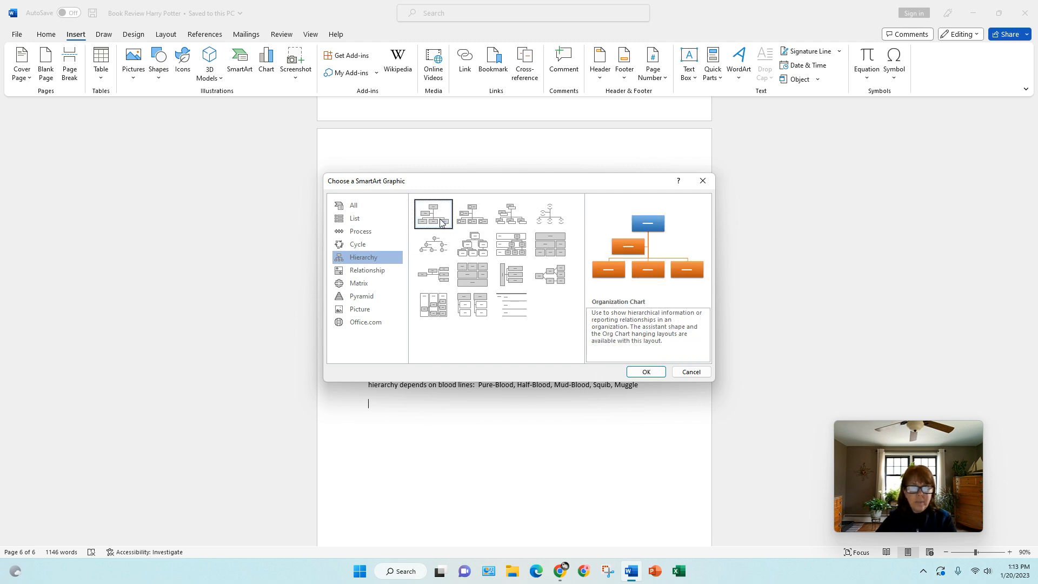
- Insert the Organization Chart below the paragraph and place the cursor in its top box
{"action": "left_click", "coordinate": [647, 372]}
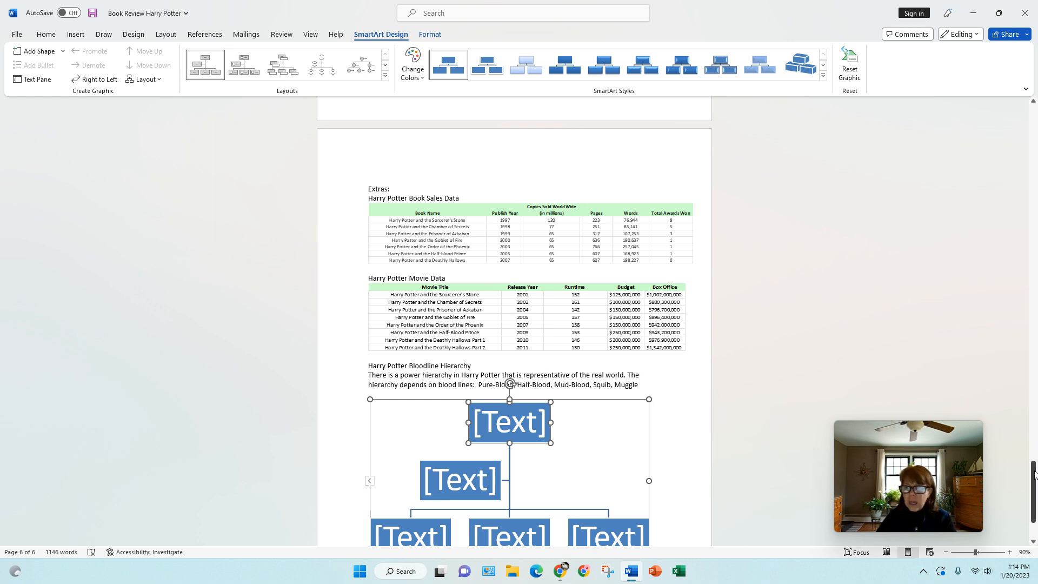
{"action": "left_click_drag", "start_coordinate": [1034, 474], "coordinate": [1033, 489]}
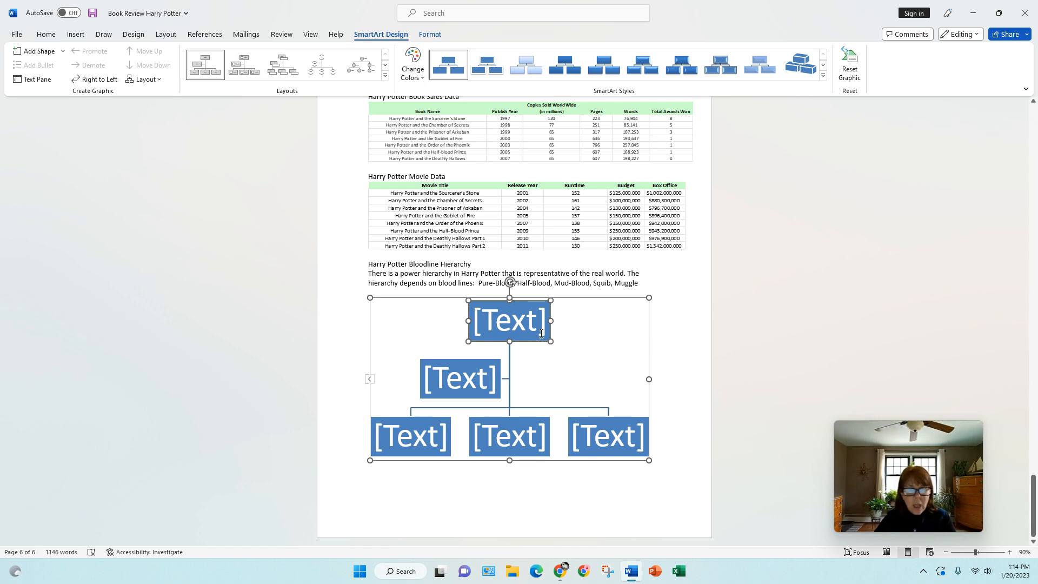
{"action": "left_click", "coordinate": [515, 325]}
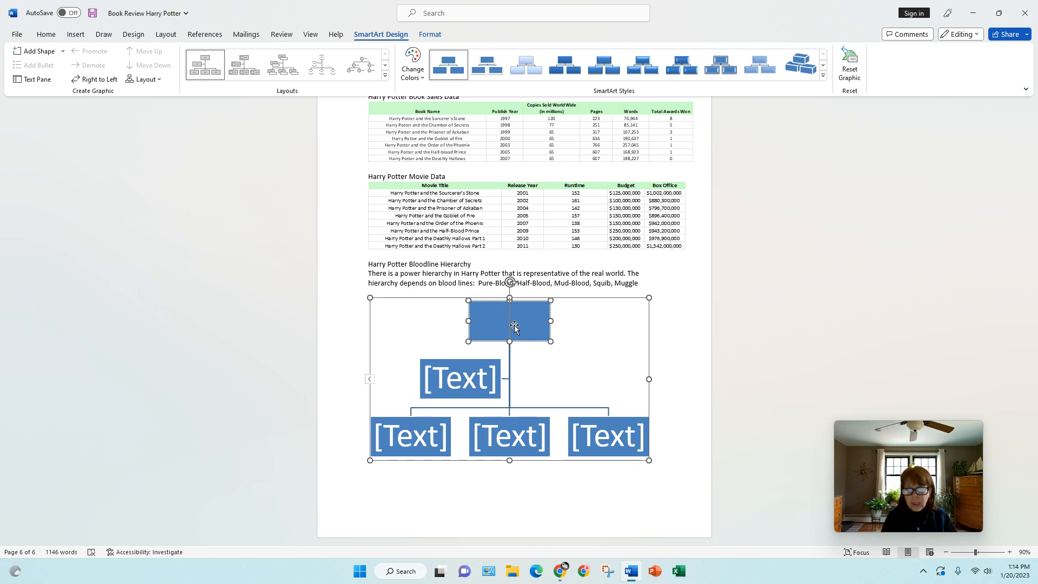
- Label the top two boxes Pure-Blood and Half-Blood
{"action": "type", "text": "Put"}
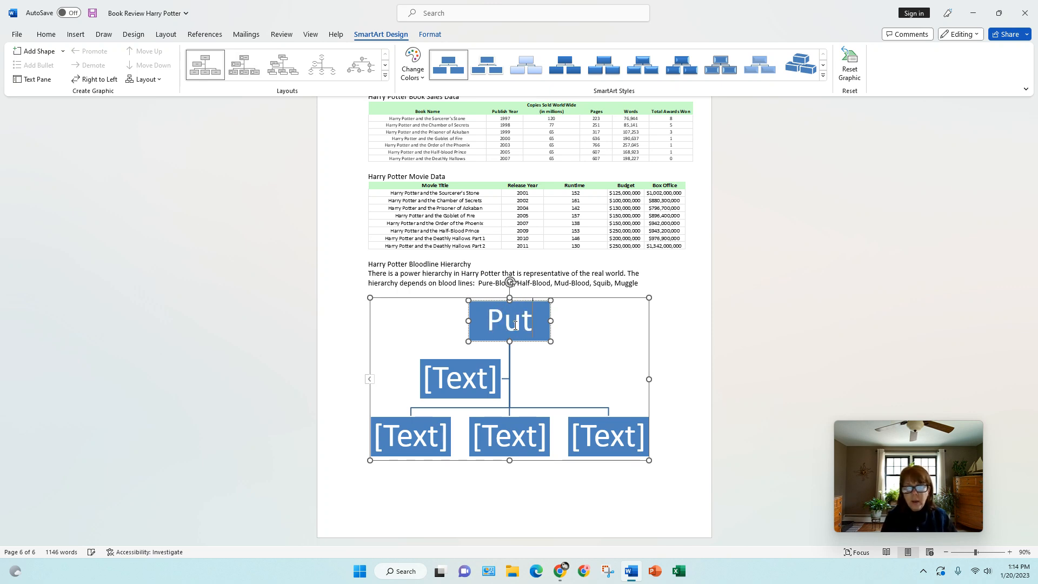
{"action": "key", "text": "BackSpace"}
{"action": "type", "text": "re"}
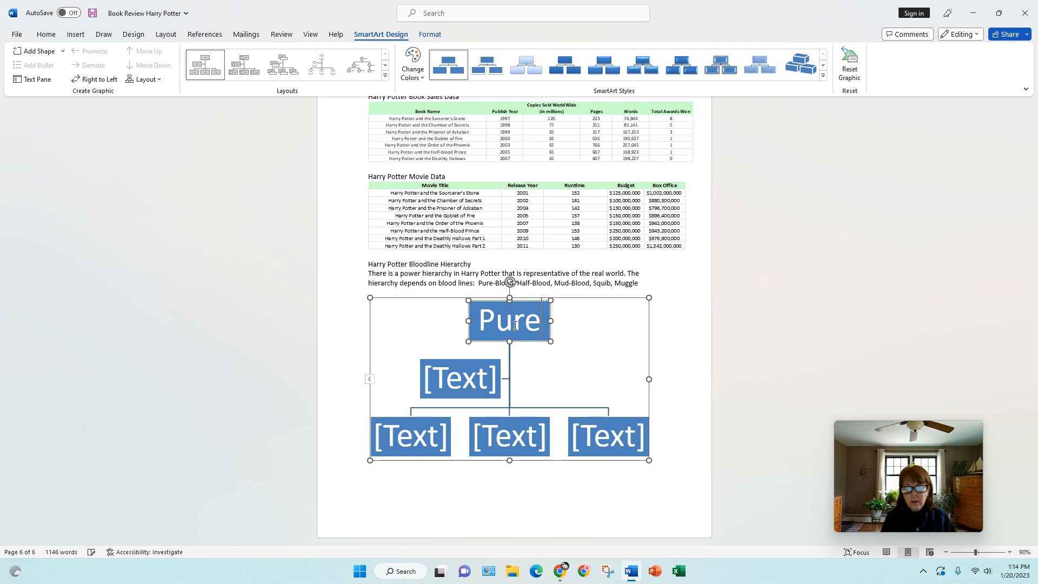
{"action": "type", "text": "-Bl"}
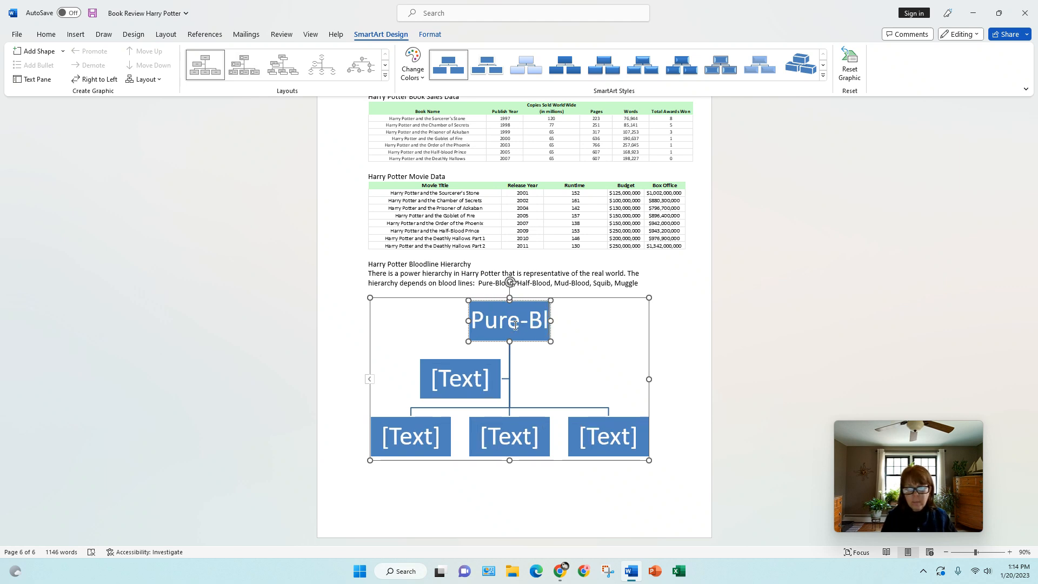
{"action": "type", "text": "ood"}
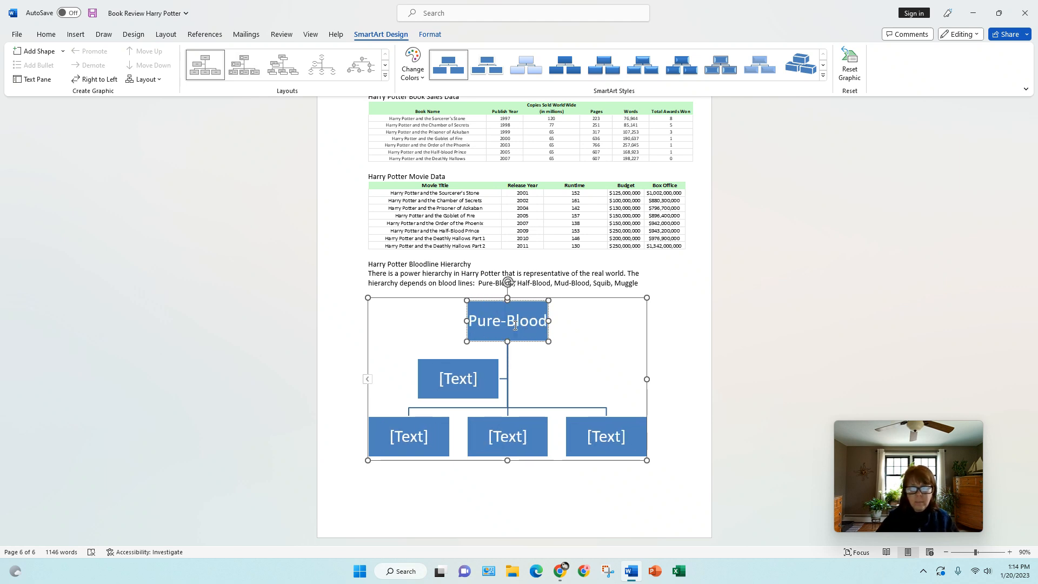
{"action": "left_click", "coordinate": [459, 383]}
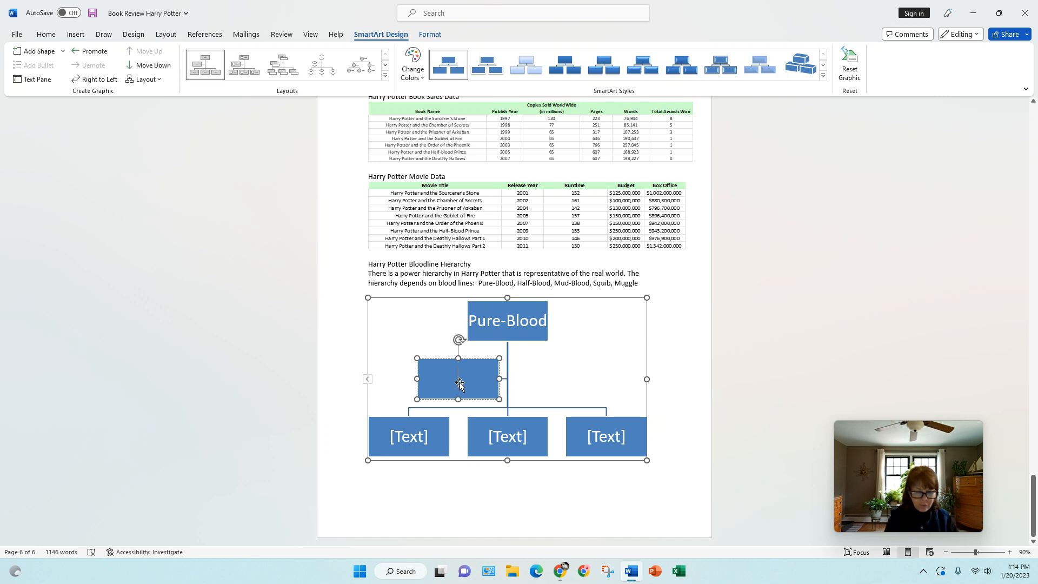
{"action": "type", "text": "Half"}
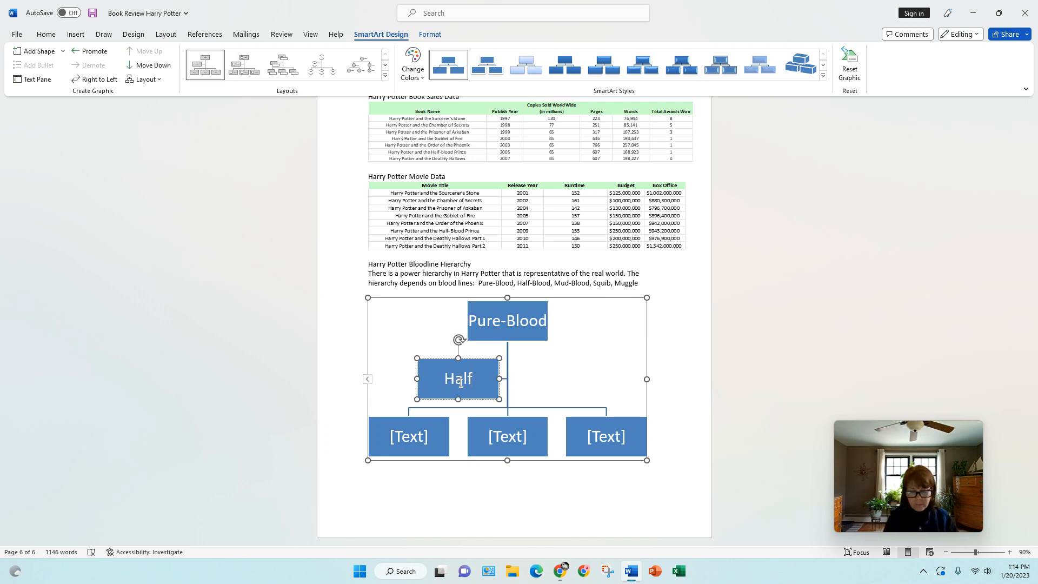
{"action": "type", "text": "-Bloo"}
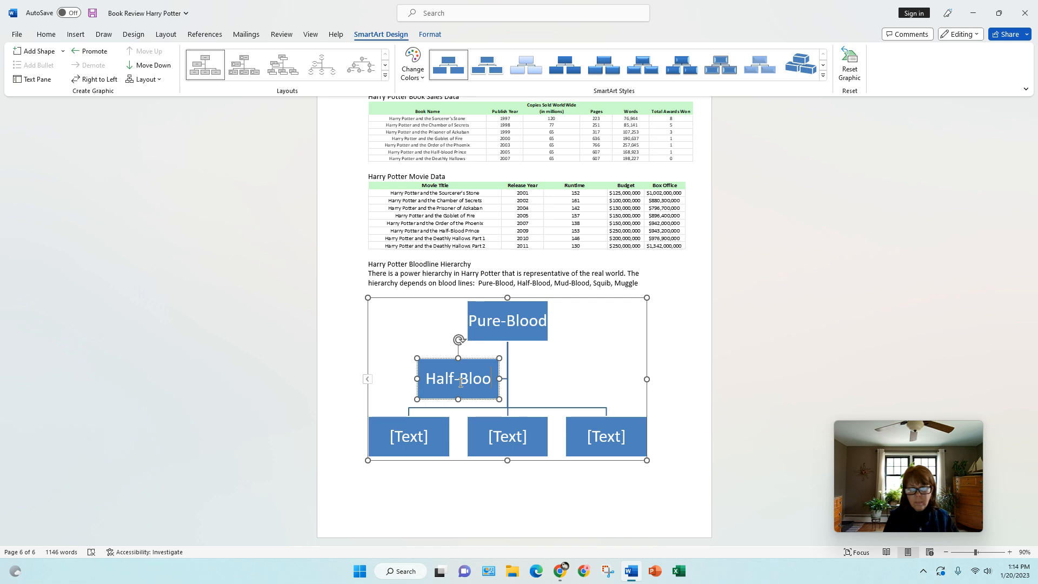
{"action": "type", "text": "d"}
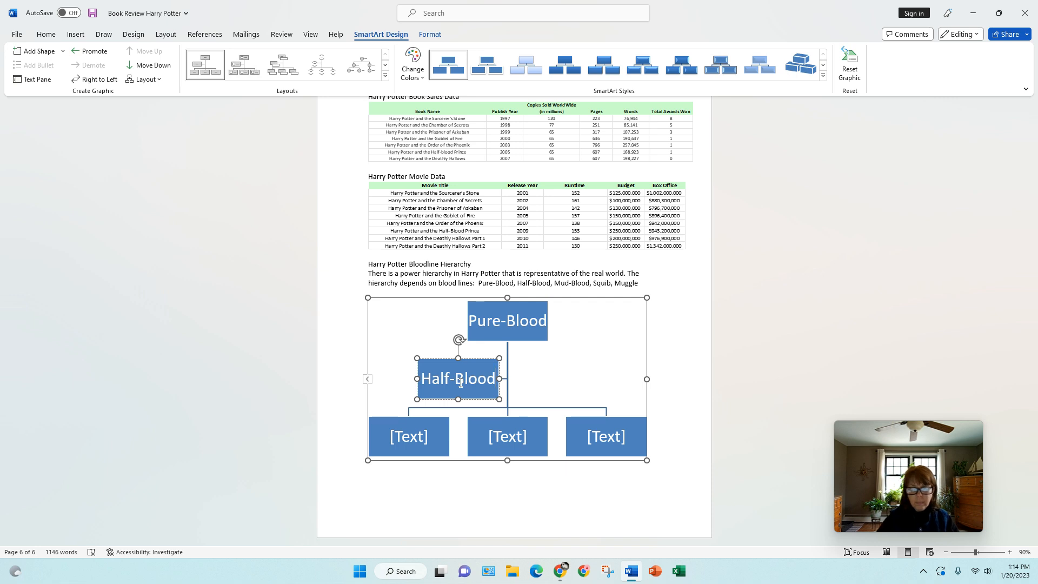
- Delete two unneeded bottom boxes and label the remaining one Mud-Blood
{"action": "left_click", "coordinate": [410, 431]}
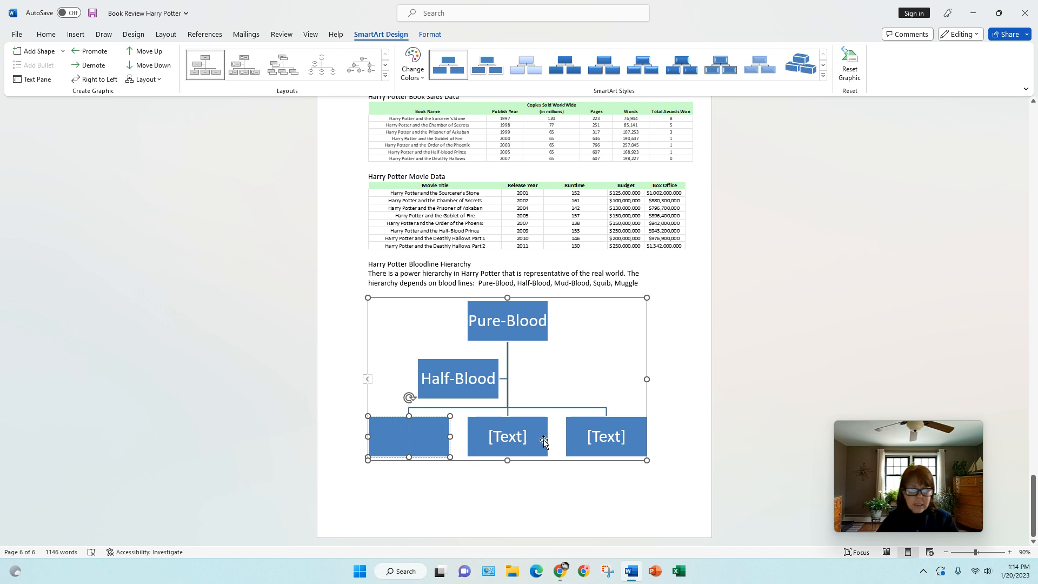
{"action": "left_click", "coordinate": [451, 454]}
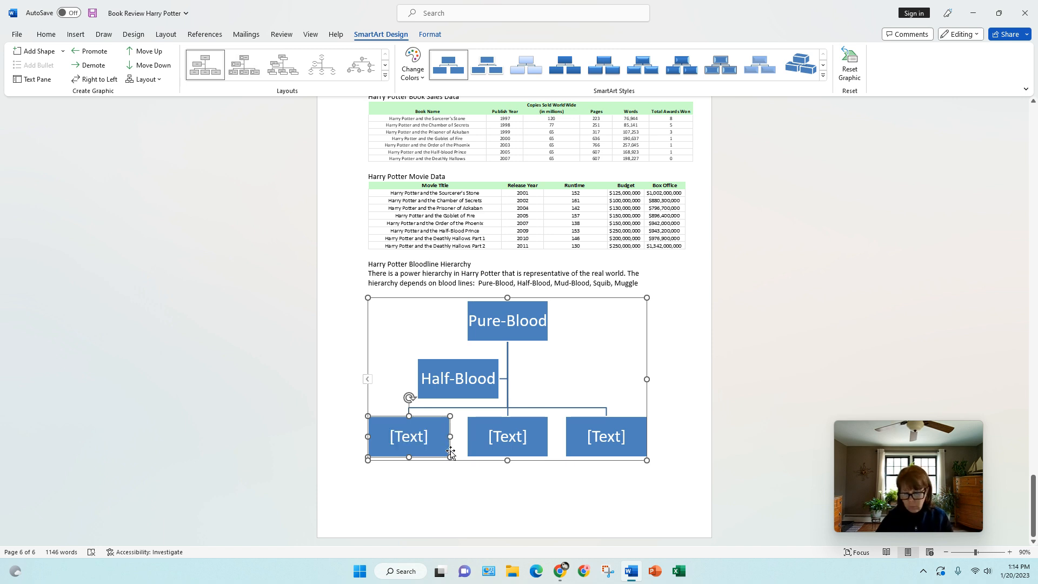
{"action": "key", "text": "Delete"}
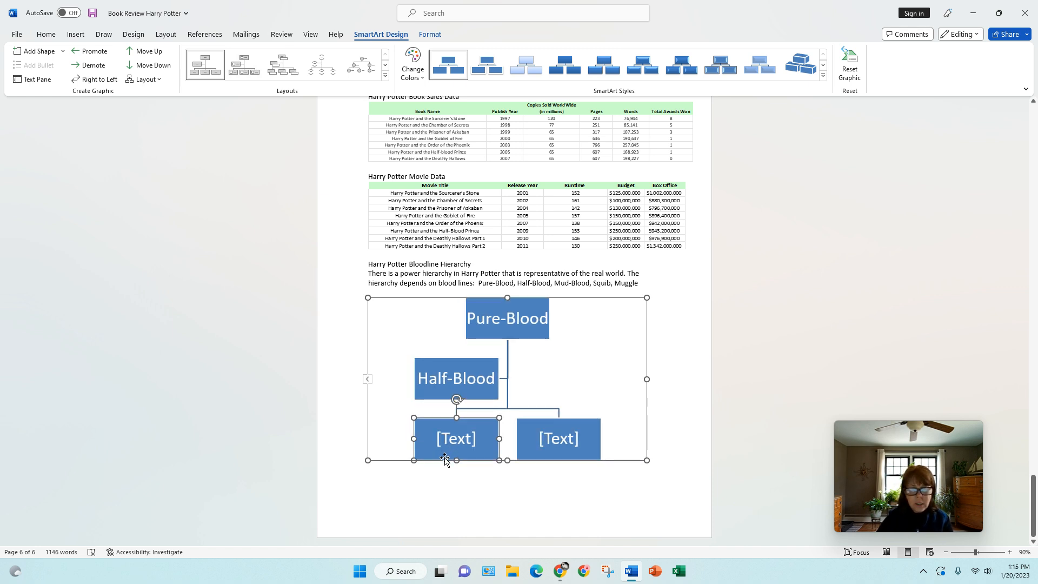
{"action": "key", "text": "Delete"}
{"action": "left_click", "coordinate": [537, 444]}
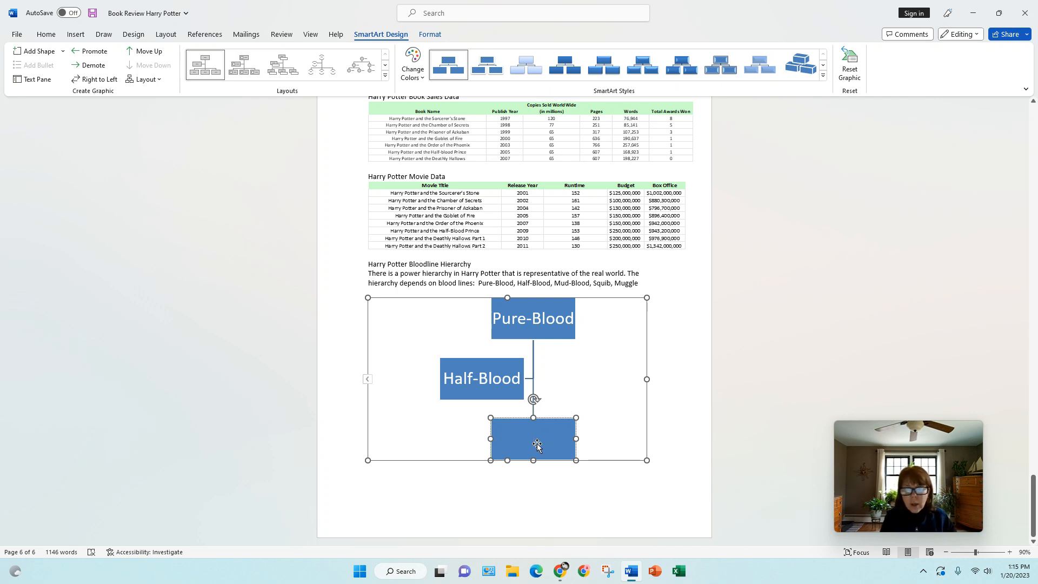
{"action": "type", "text": "Mud"}
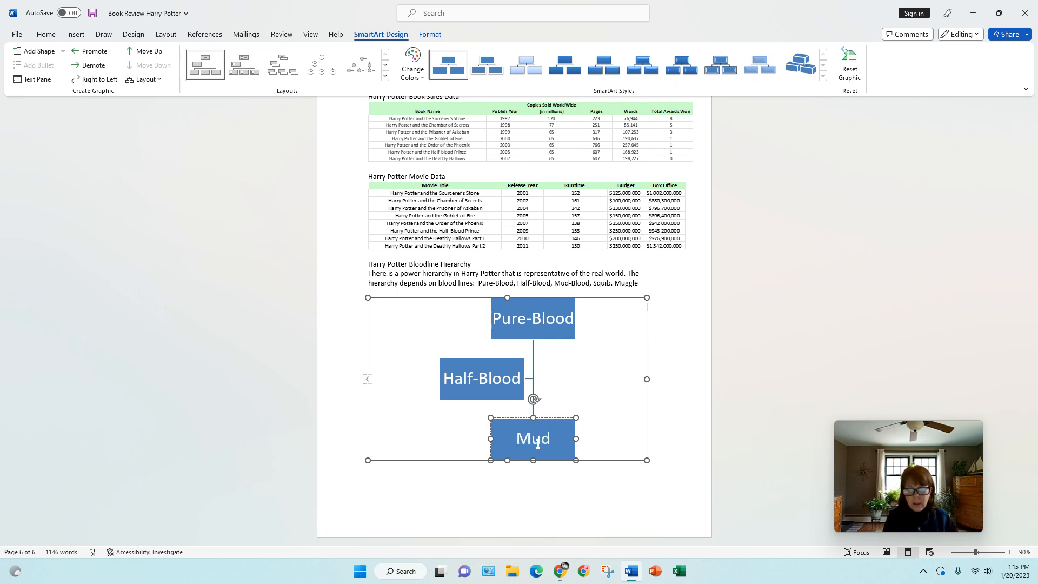
{"action": "type", "text": "-Blood"}
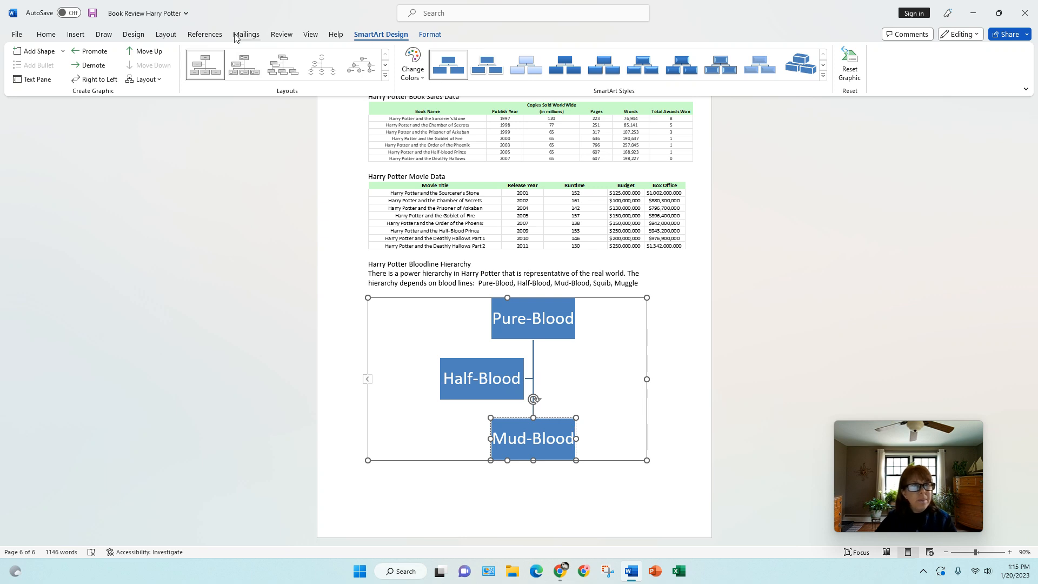
- Add two shapes below Mud-Blood, labelled Squib and Muggle
{"action": "left_click", "coordinate": [63, 52]}
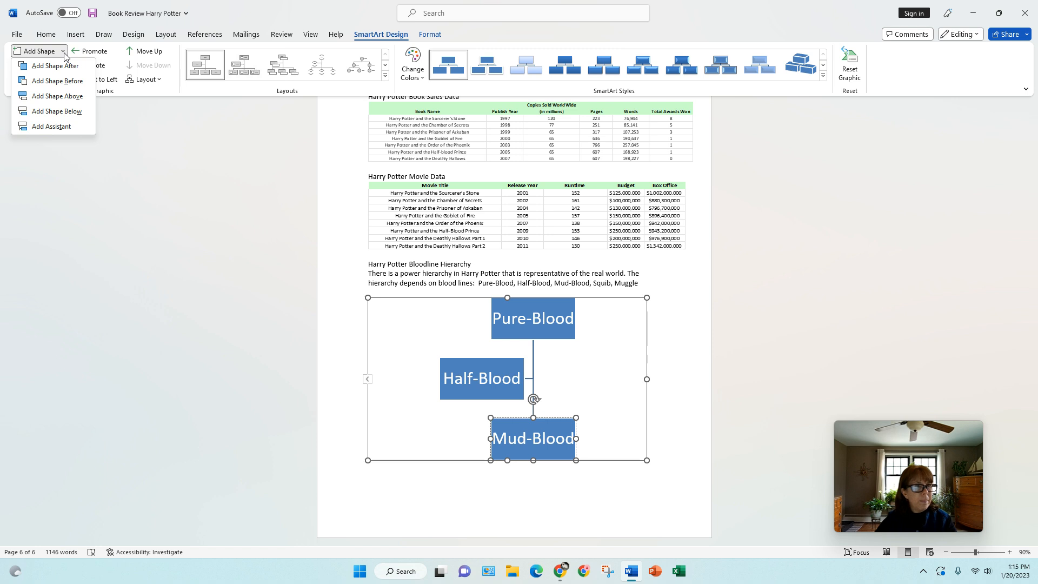
{"action": "left_click", "coordinate": [57, 111]}
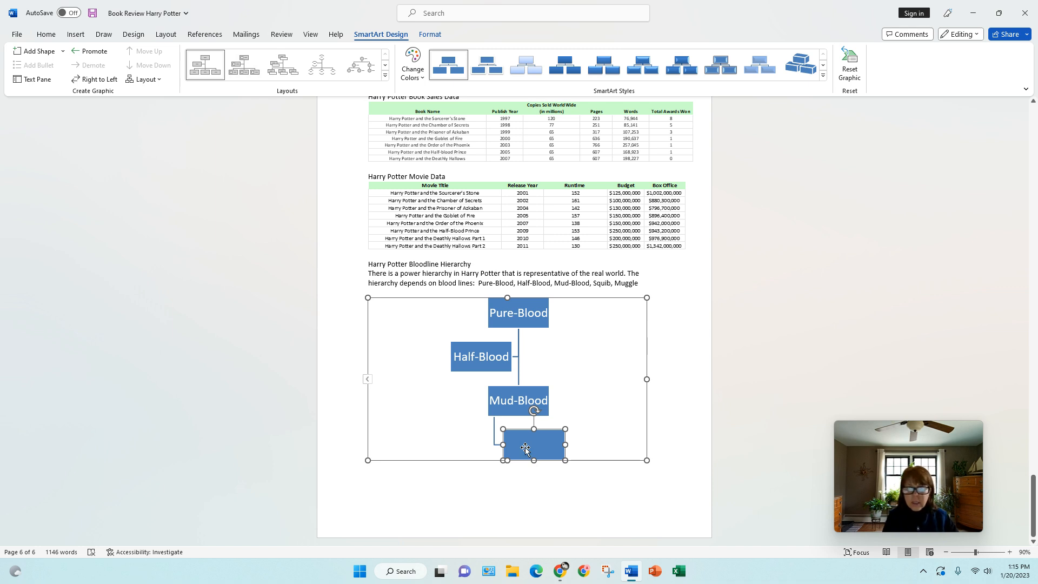
{"action": "type", "text": "Squib"}
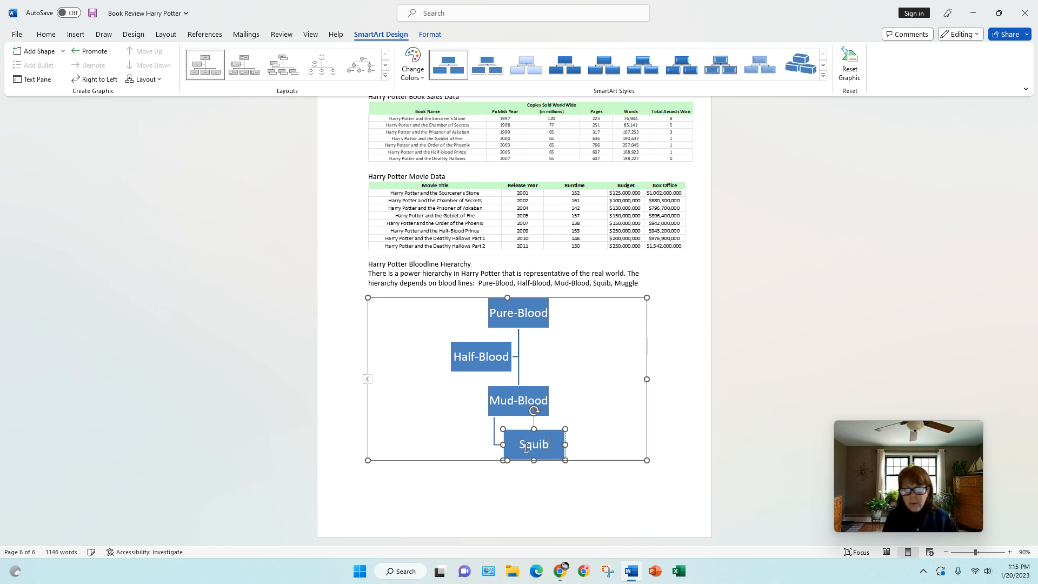
{"action": "left_click", "coordinate": [39, 51]}
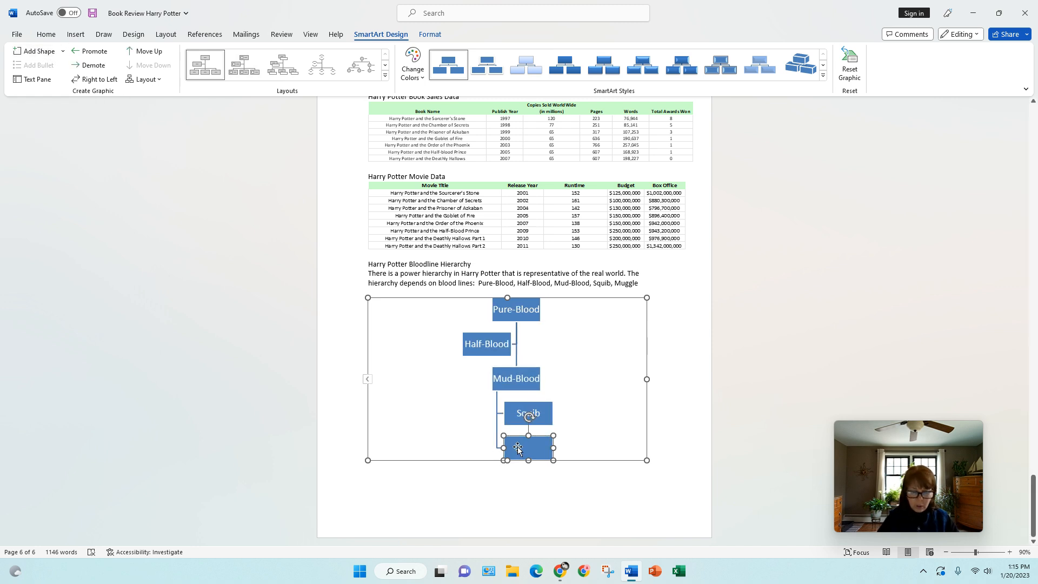
{"action": "type", "text": "Muggle"}
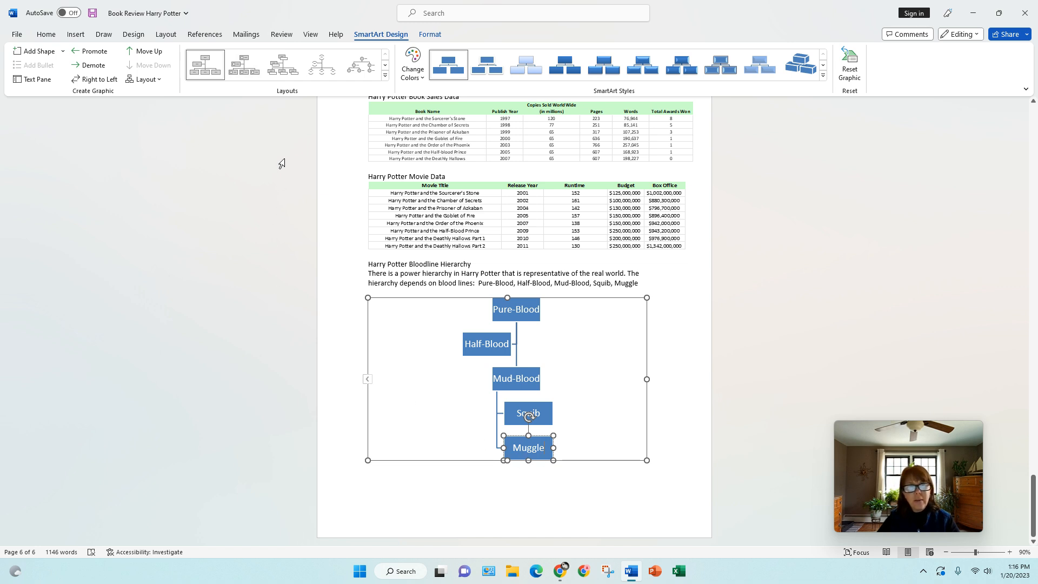
- Show the full Layouts gallery, then the diagram's colour scheme choices
{"action": "left_click", "coordinate": [385, 78]}
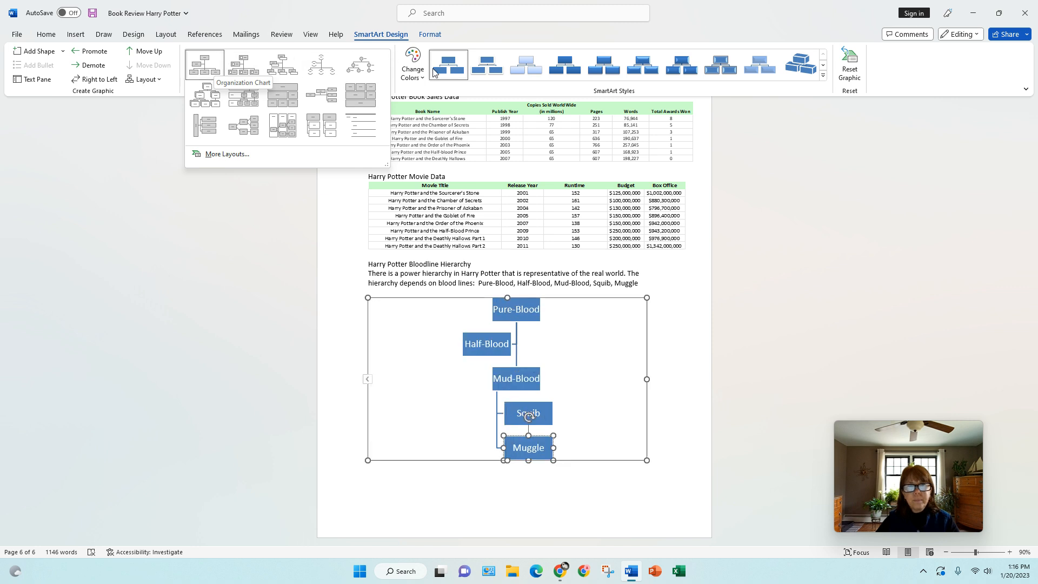
{"action": "left_click", "coordinate": [412, 73]}
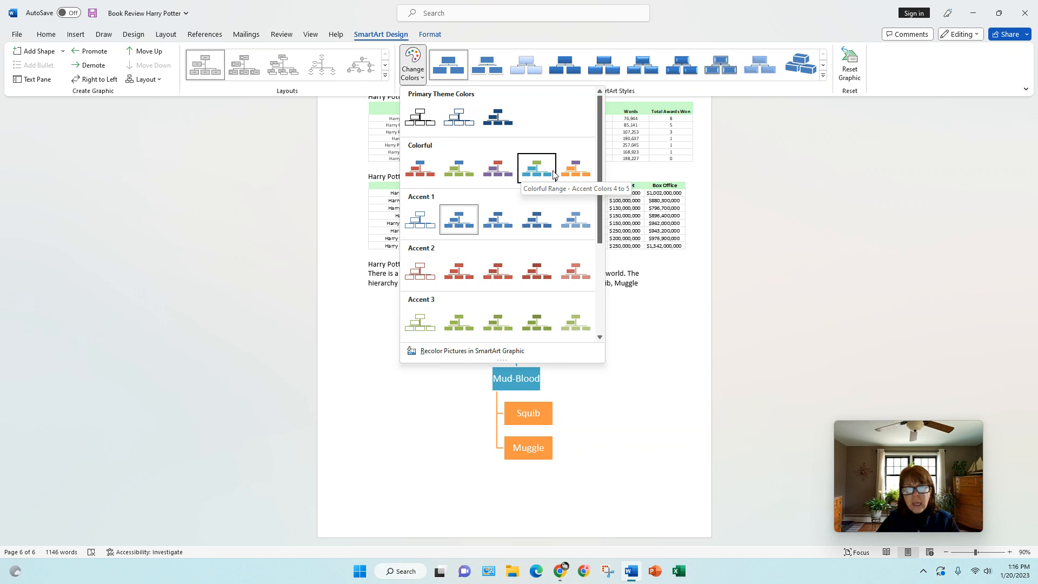
- Apply Colorful Range - Accent Colors 3 to 4 and the 3-D Brick Scene SmartArt style
{"action": "left_click", "coordinate": [494, 169]}
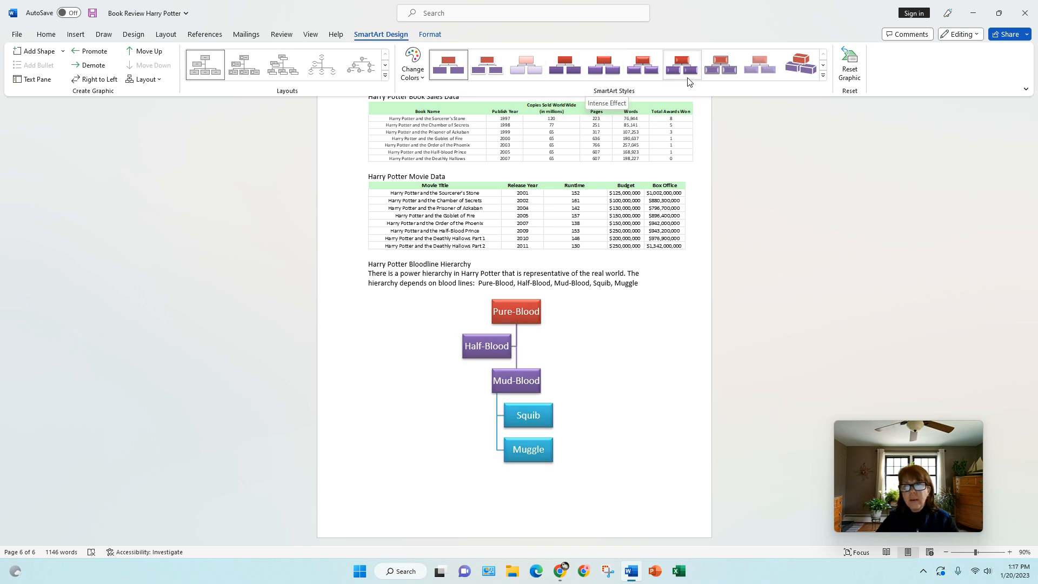
{"action": "left_click", "coordinate": [822, 75]}
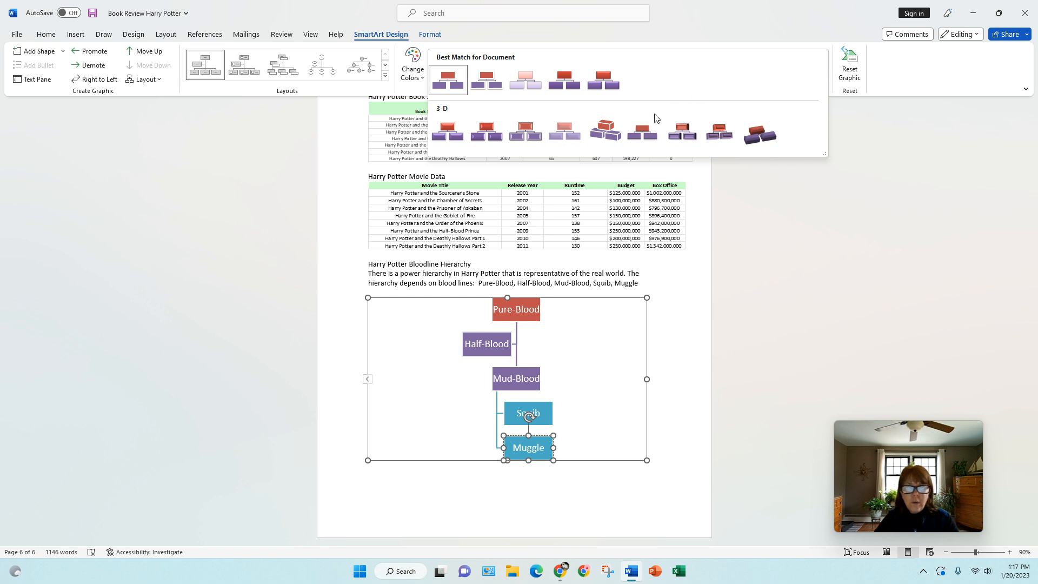
{"action": "left_click", "coordinate": [613, 135]}
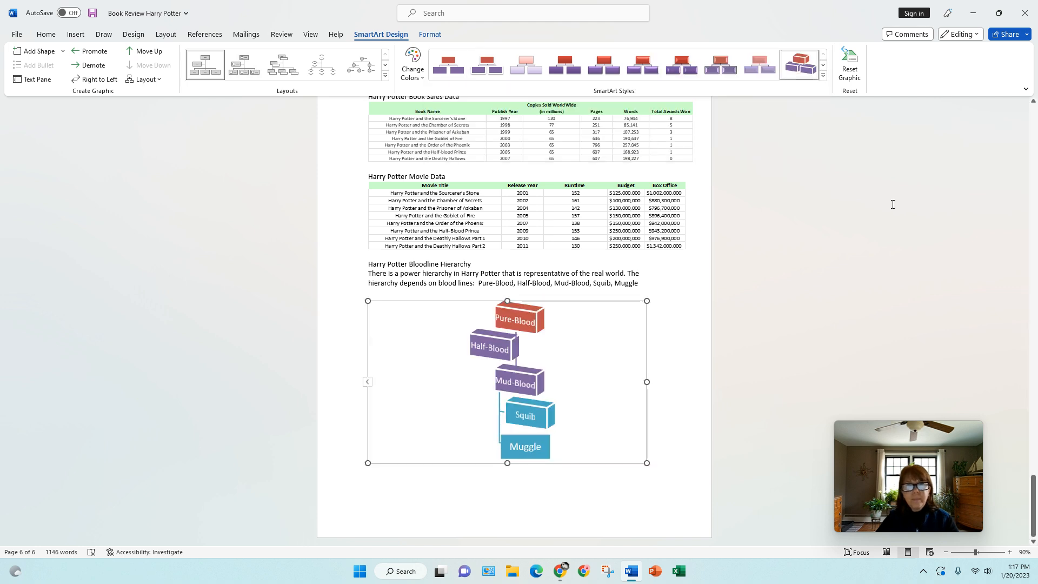
{"action": "left_click", "coordinate": [430, 37]}
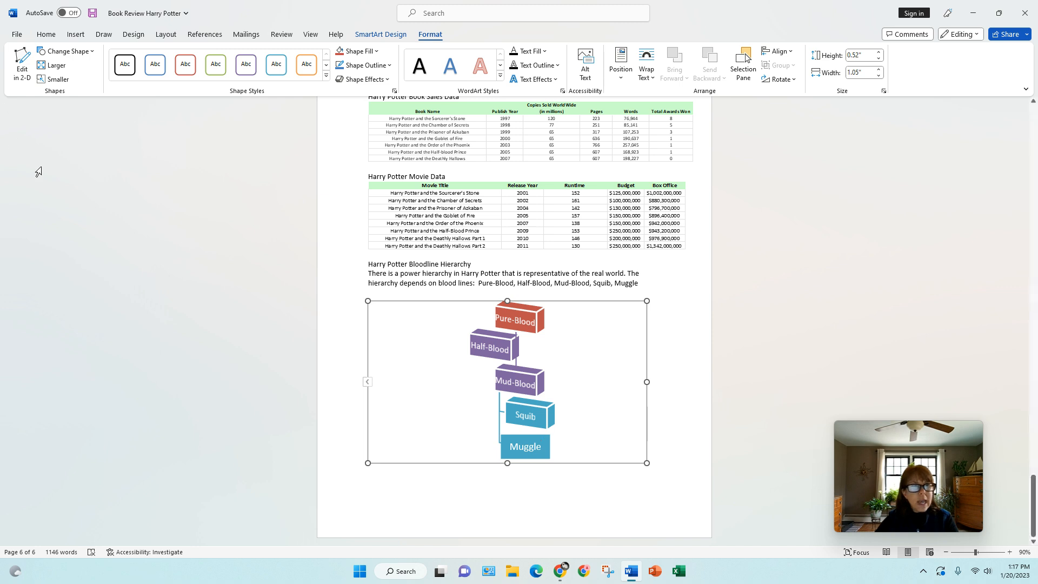
- Make the Muggle box a plain rectangle with a light green shape style
{"action": "left_click", "coordinate": [95, 52]}
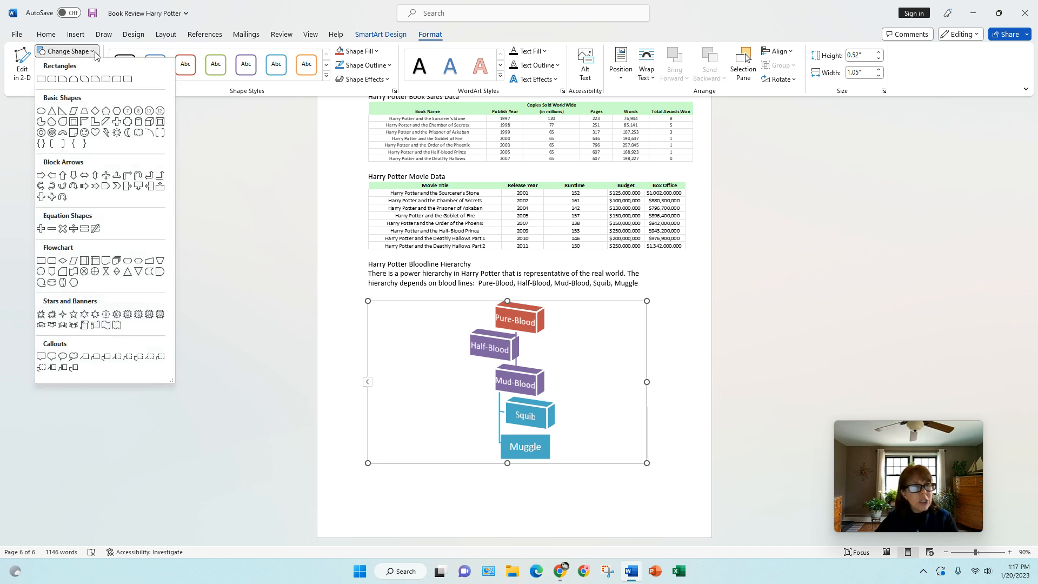
{"action": "left_click", "coordinate": [53, 79]}
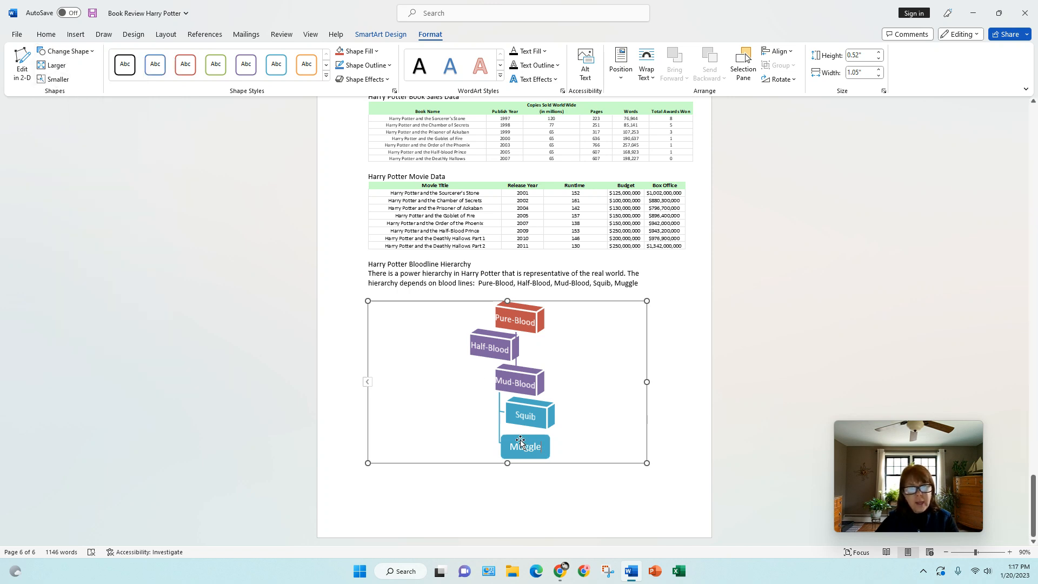
{"action": "left_click", "coordinate": [88, 51]}
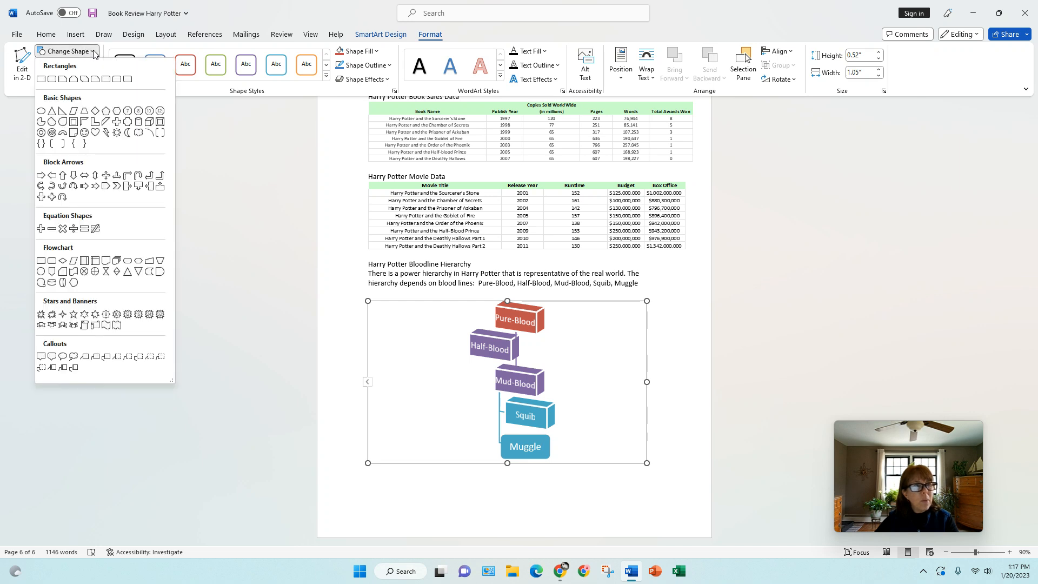
{"action": "left_click", "coordinate": [40, 79]}
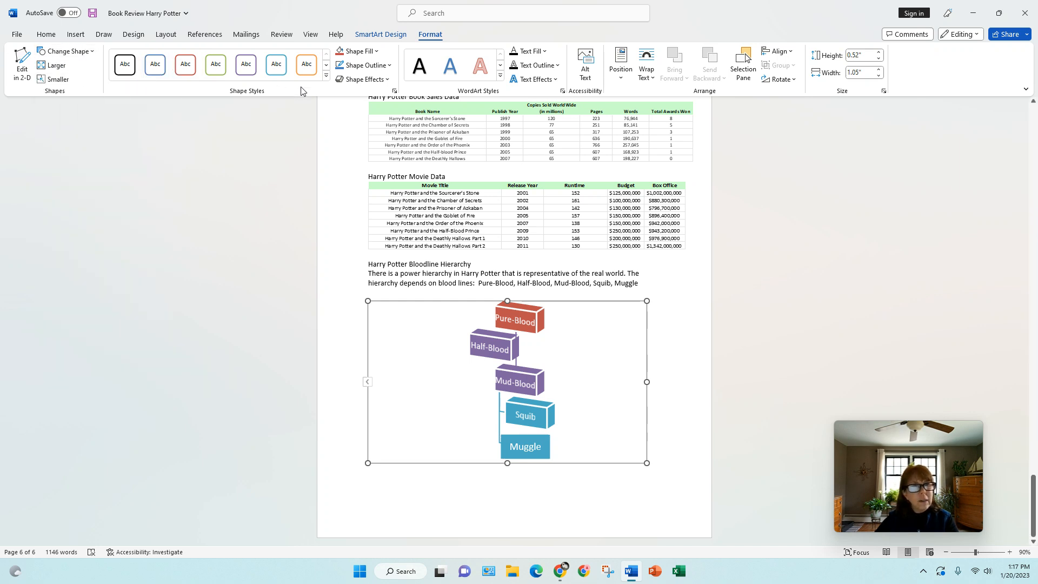
{"action": "left_click", "coordinate": [325, 79]}
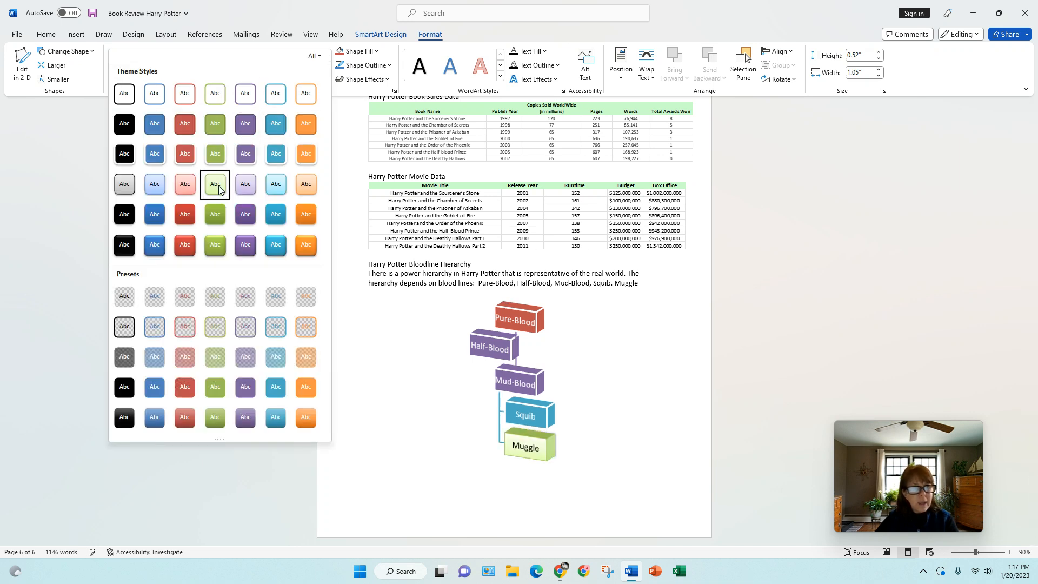
{"action": "left_click", "coordinate": [216, 188]}
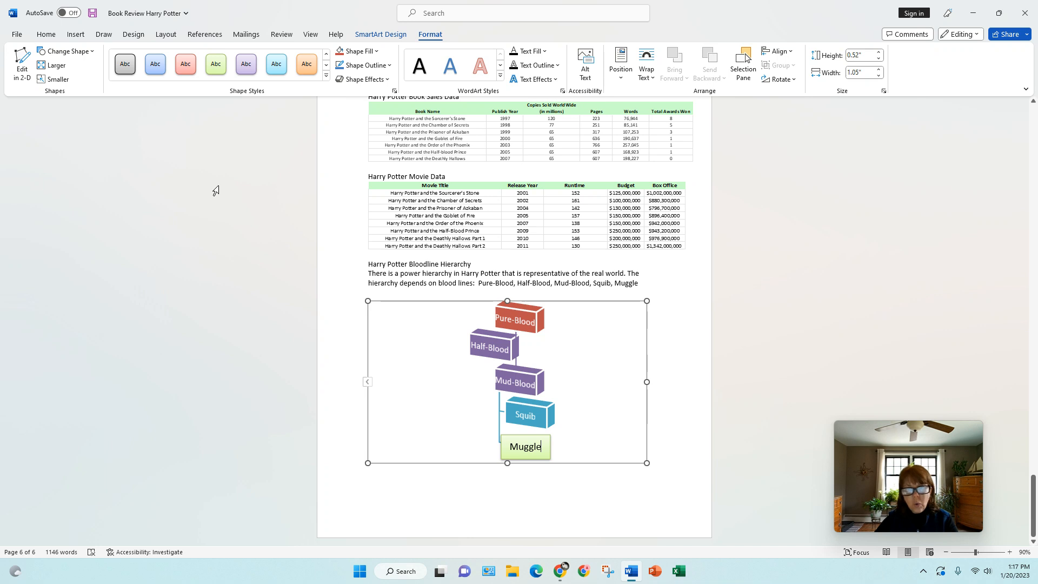
- Give the Mud-Blood box a light orange shape style
{"action": "left_click", "coordinate": [527, 381]}
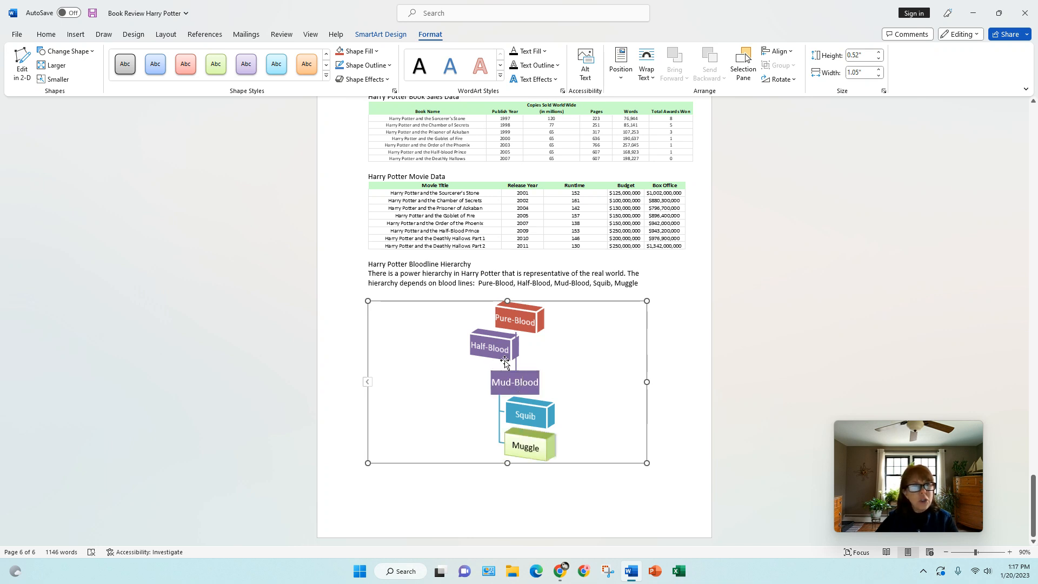
{"action": "left_click", "coordinate": [326, 79]}
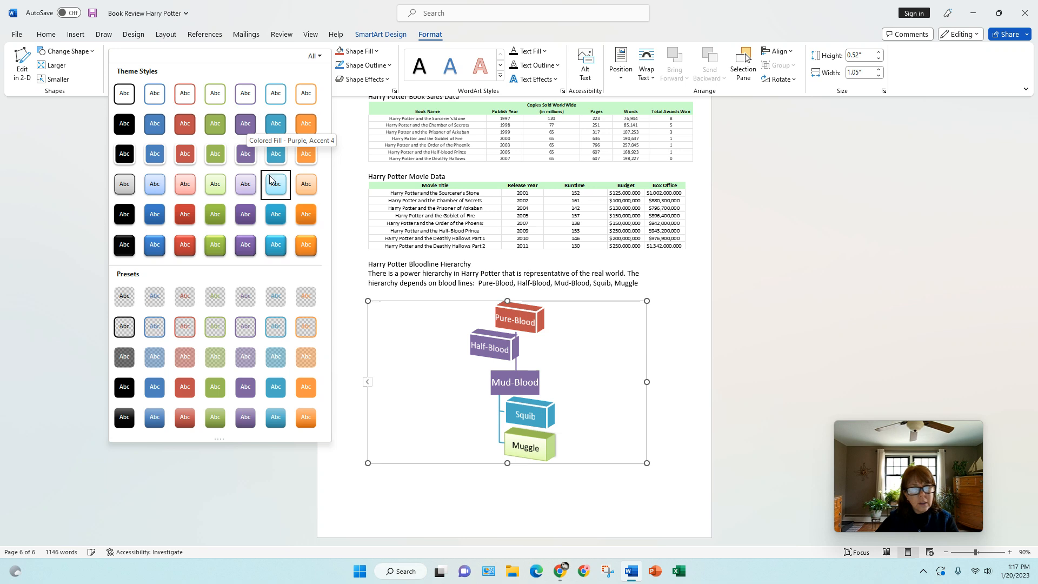
{"action": "left_click", "coordinate": [297, 183]}
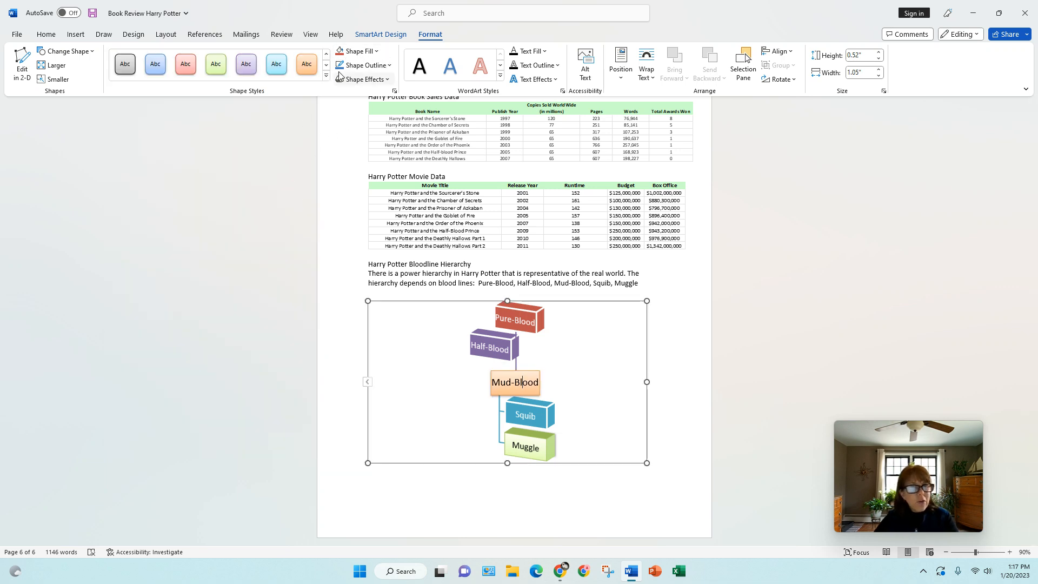
{"action": "left_click", "coordinate": [376, 52]}
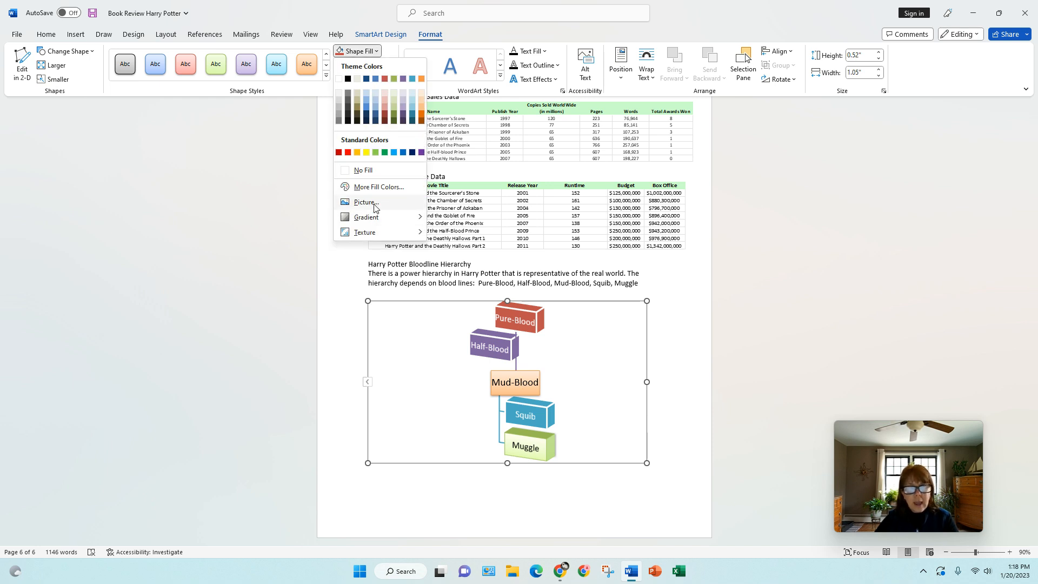
- Fill Mud-Blood with the Water Droplets texture and give it a ¾ pt yellow outline
{"action": "mouse_move", "coordinate": [388, 218]}
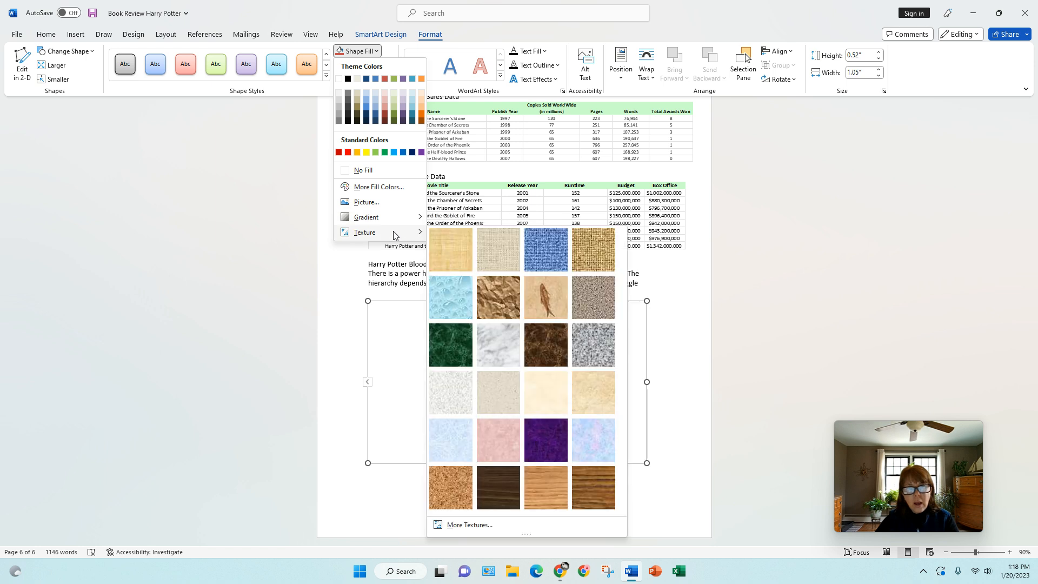
{"action": "left_click", "coordinate": [443, 298]}
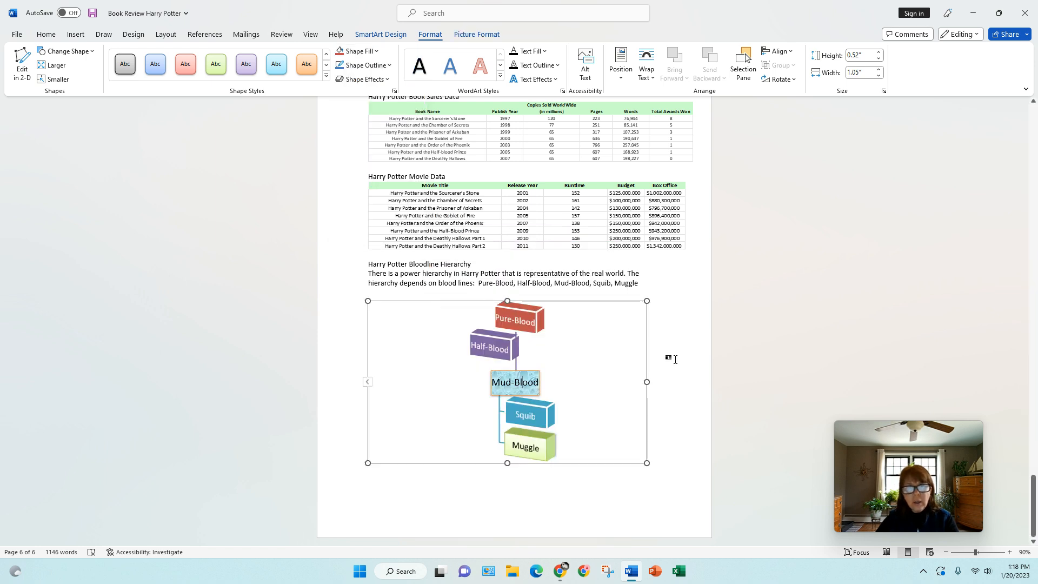
{"action": "left_click", "coordinate": [390, 66]}
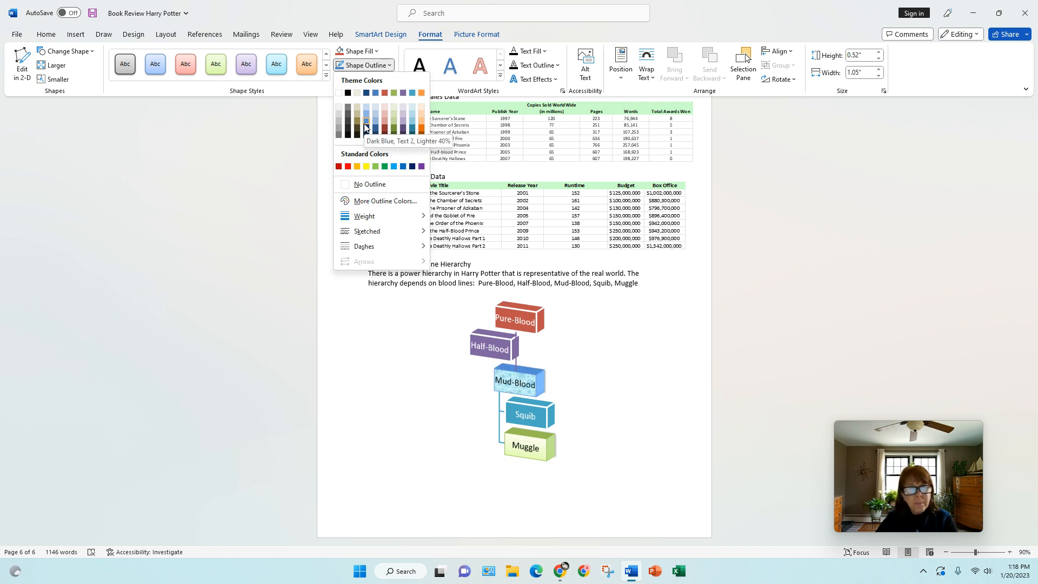
{"action": "left_click", "coordinate": [366, 167]}
{"action": "left_click", "coordinate": [389, 65]}
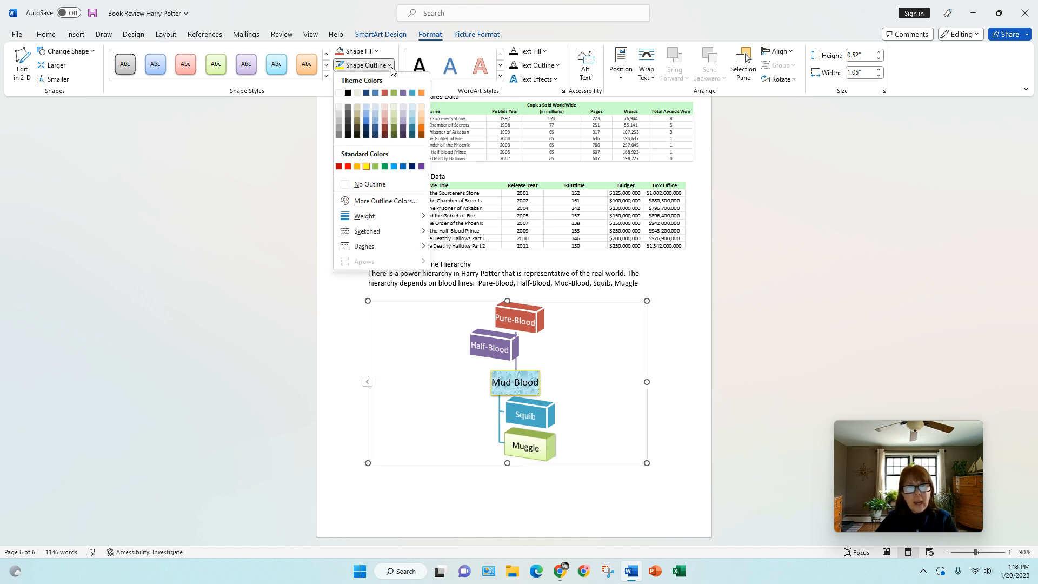
{"action": "mouse_move", "coordinate": [398, 217]}
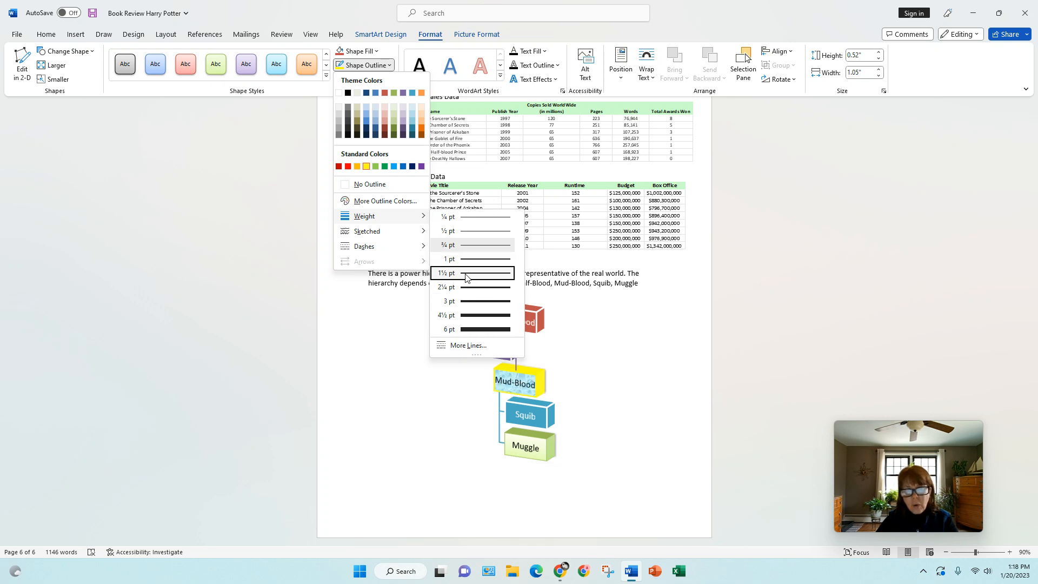
{"action": "left_click", "coordinate": [472, 245]}
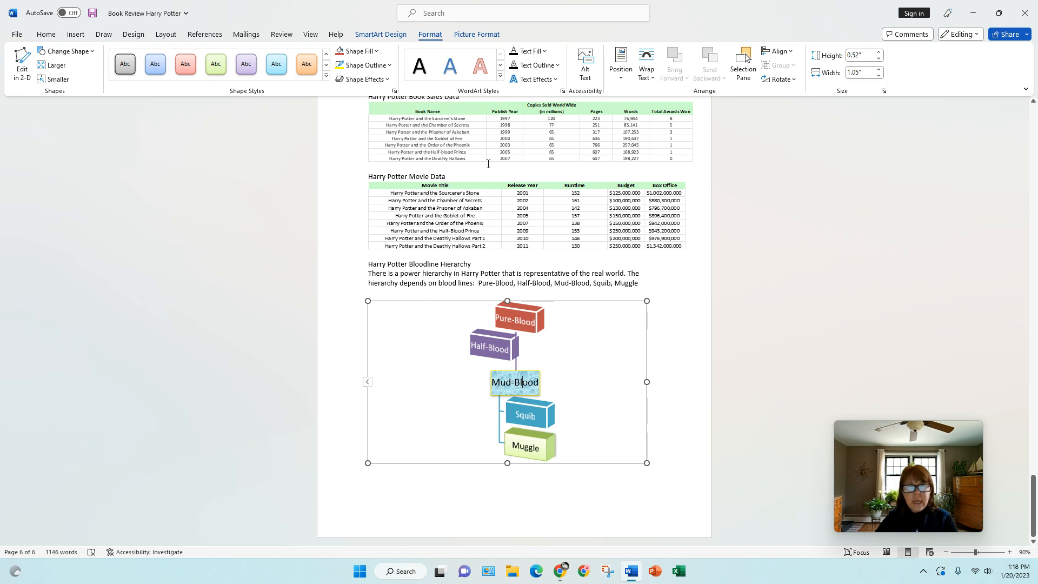
- Apply a WordArt style to the Mud-Blood text with a theme colour fill and red outline
{"action": "left_click", "coordinate": [502, 79]}
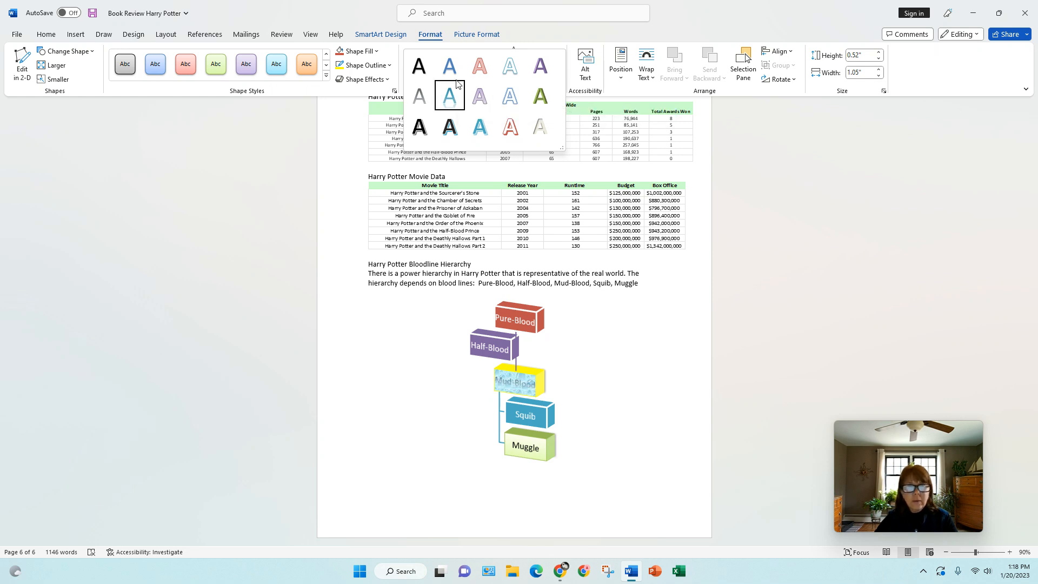
{"action": "left_click", "coordinate": [473, 70]}
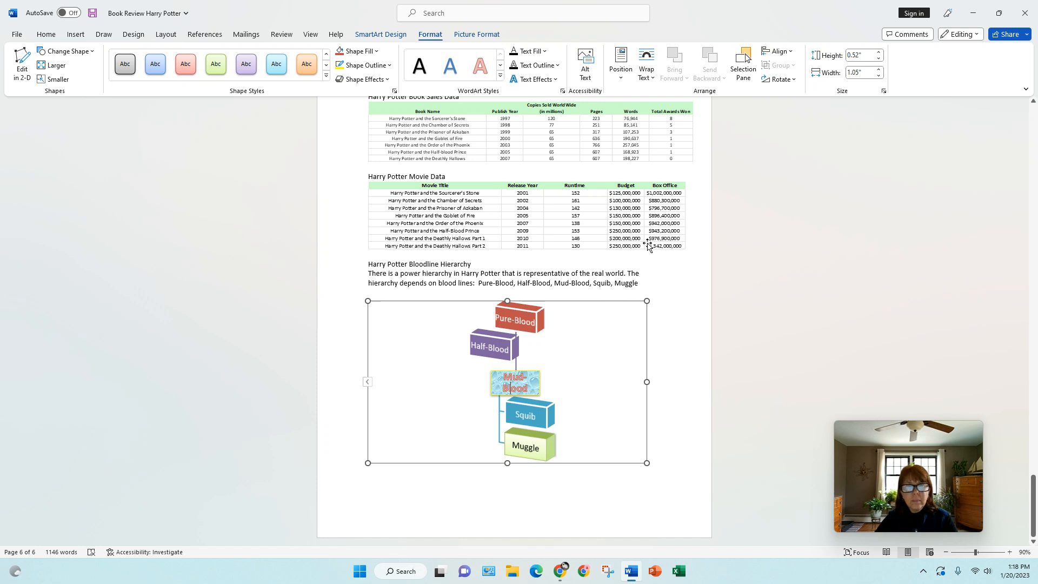
{"action": "left_click", "coordinate": [546, 52]}
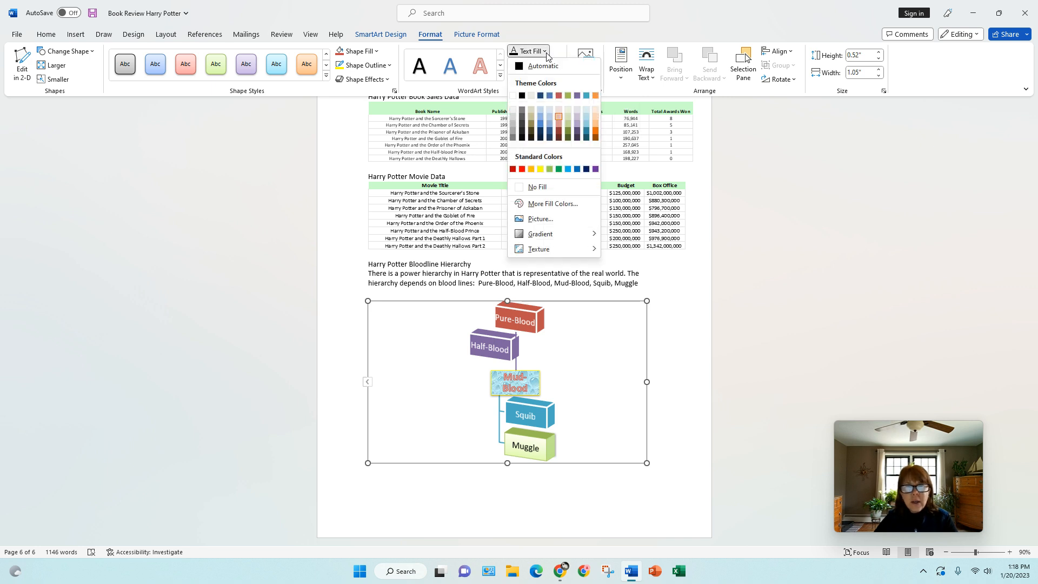
{"action": "left_click", "coordinate": [558, 96]}
{"action": "left_click", "coordinate": [555, 65]}
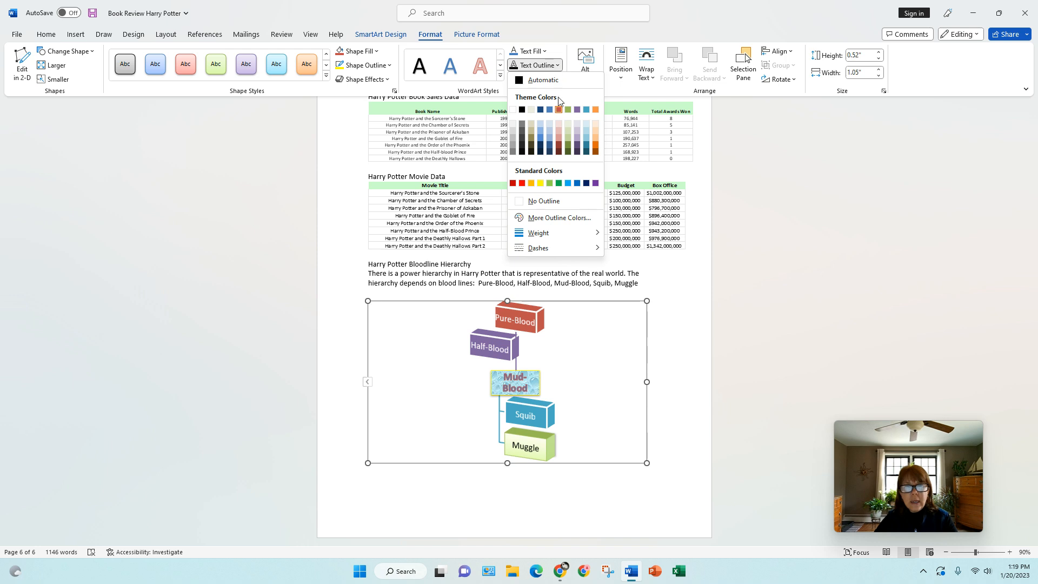
{"action": "left_click", "coordinate": [522, 180]}
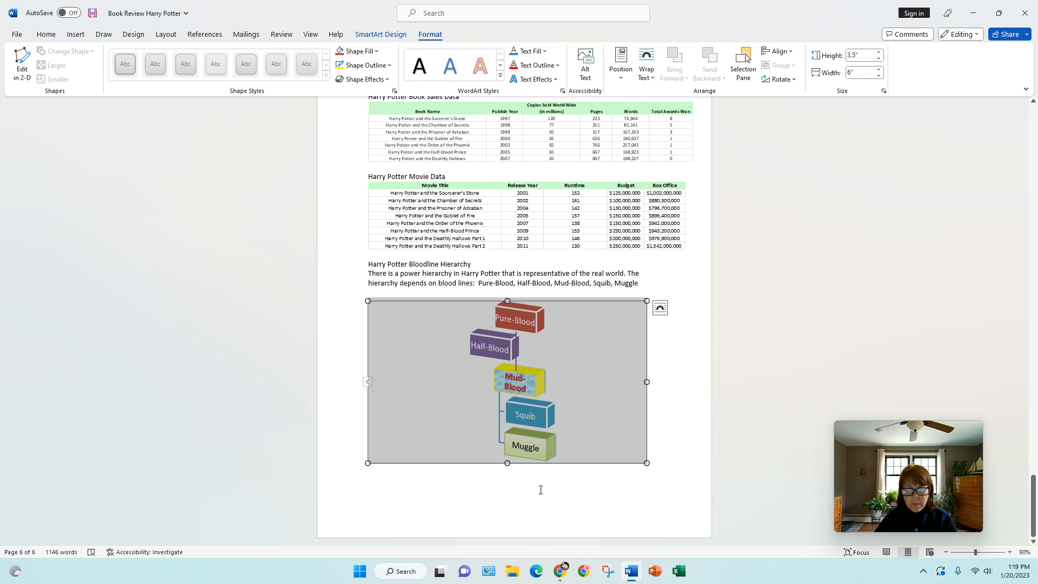
- Insert a page break below the bloodline hierarchy graphic, pushing it onto a new page 7
{"action": "double_click", "coordinate": [573, 493]}
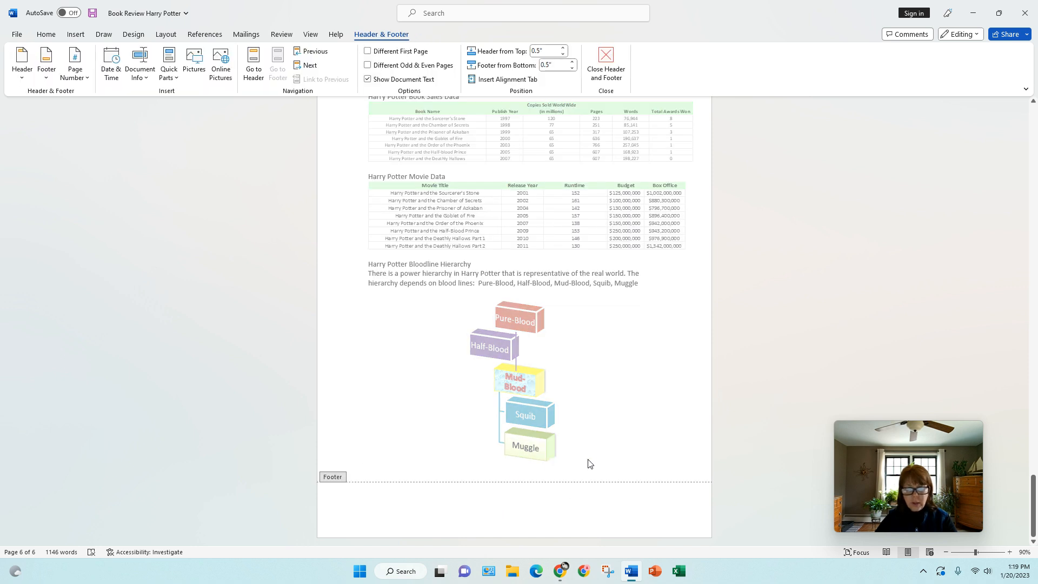
{"action": "double_click", "coordinate": [570, 451]}
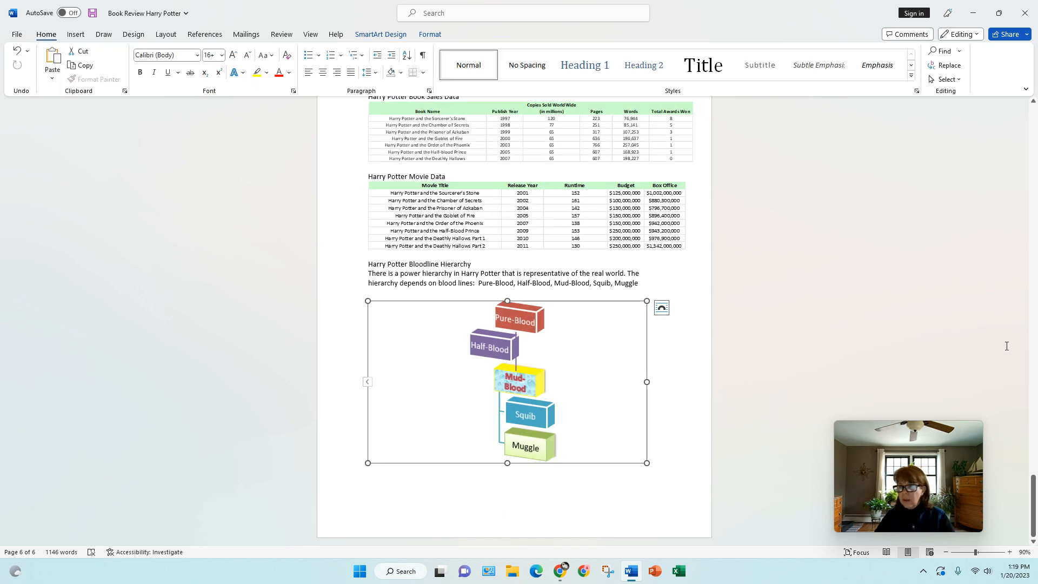
{"action": "double_click", "coordinate": [506, 476]}
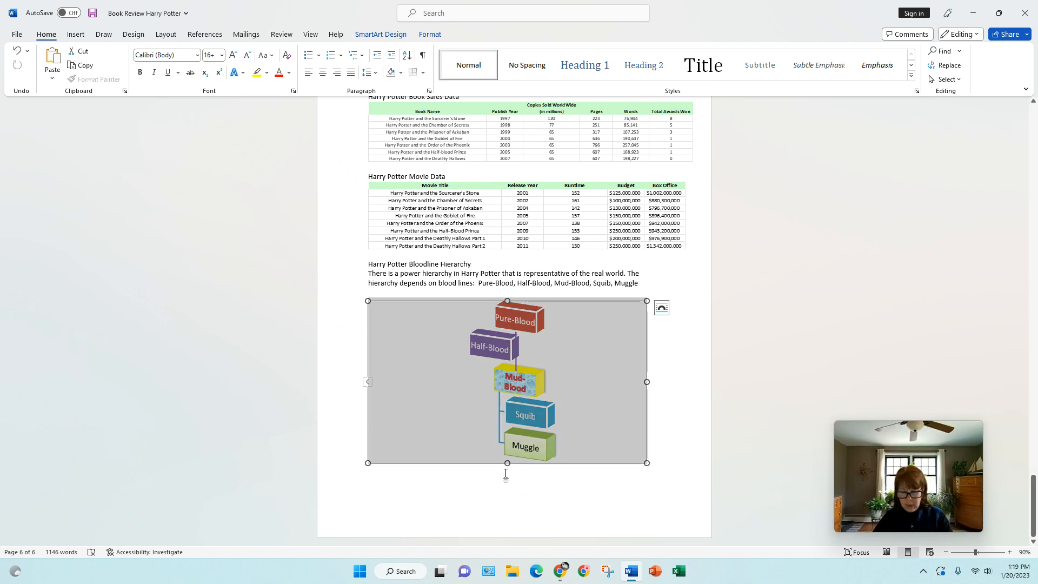
{"action": "left_click", "coordinate": [645, 487]}
{"action": "key", "text": "ctrl+Return"}
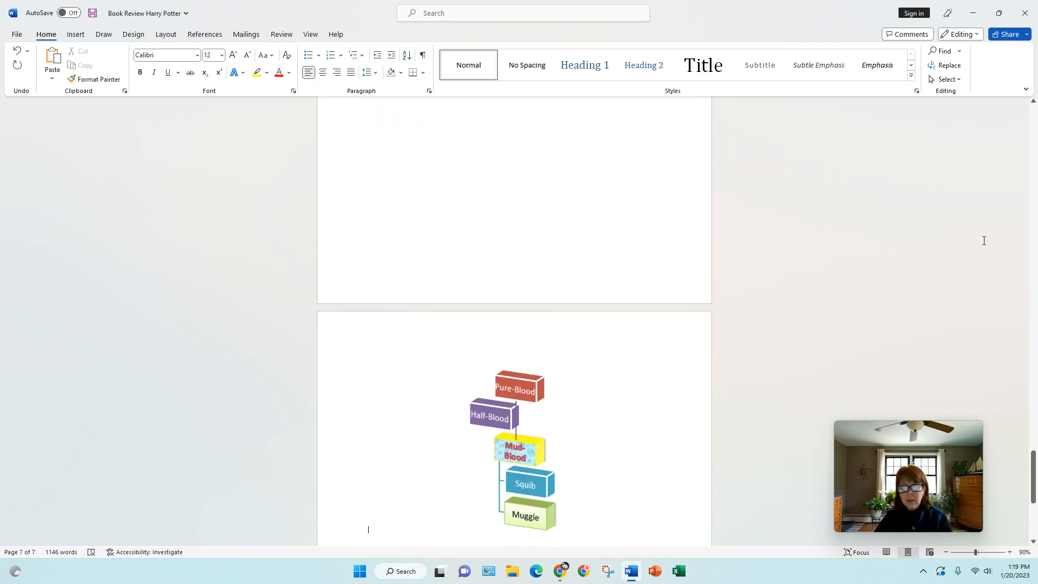
{"action": "mouse_move", "coordinate": [1034, 480]}
{"action": "left_mouse_down"}
{"action": "mouse_move", "coordinate": [1034, 446]}
{"action": "mouse_move", "coordinate": [1033, 470]}
{"action": "left_mouse_up"}
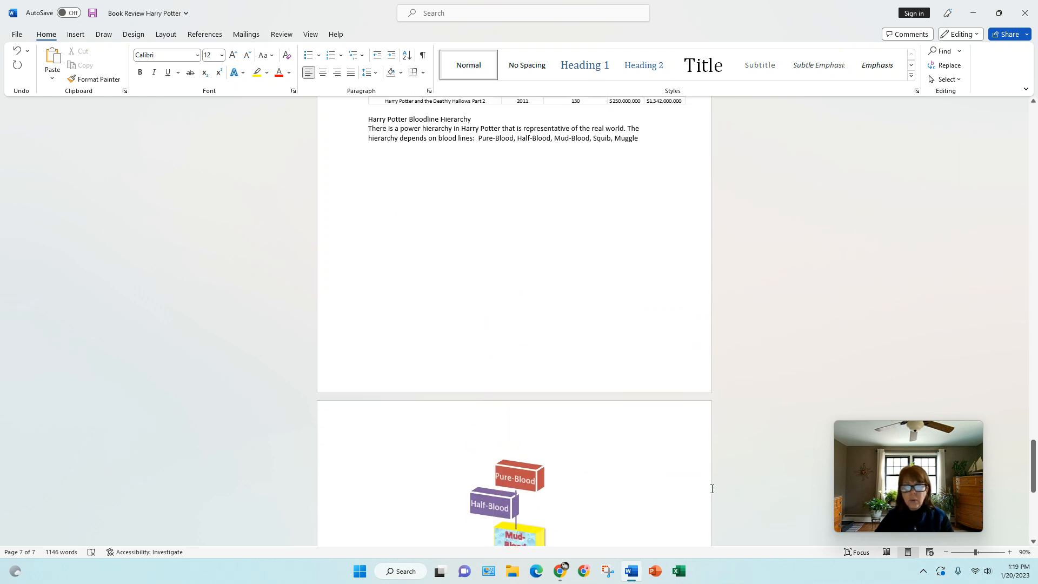
- Move the hierarchy graphic back under the bloodline text on page 6 and shrink it
{"action": "left_click", "coordinate": [516, 479]}
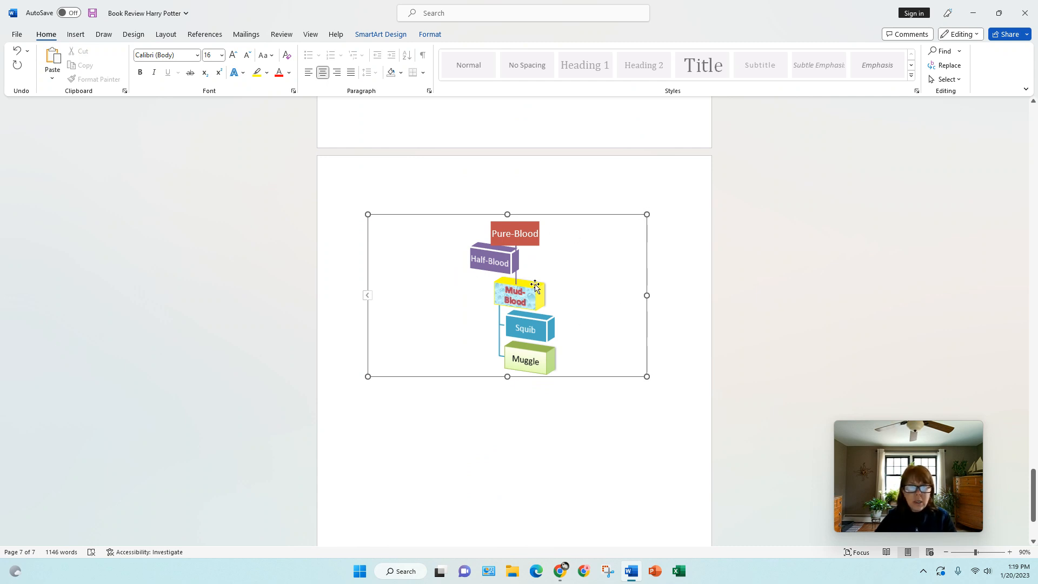
{"action": "mouse_move", "coordinate": [533, 285]}
{"action": "left_mouse_down"}
{"action": "mouse_move", "coordinate": [563, 157]}
{"action": "mouse_move", "coordinate": [537, 283]}
{"action": "mouse_move", "coordinate": [545, 294]}
{"action": "mouse_move", "coordinate": [540, 284]}
{"action": "left_mouse_up"}
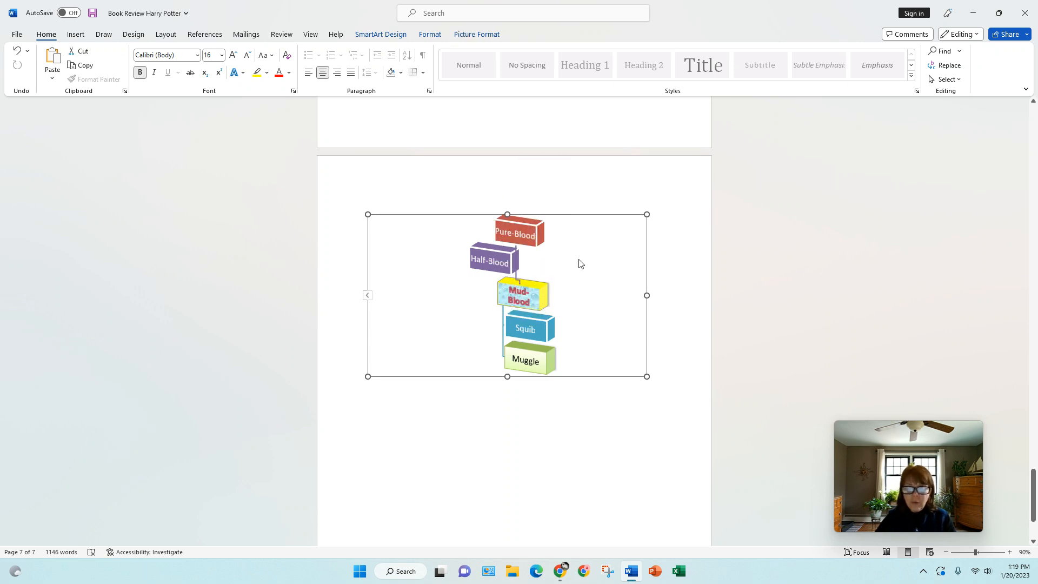
{"action": "left_click_drag", "start_coordinate": [614, 213], "coordinate": [615, 148]}
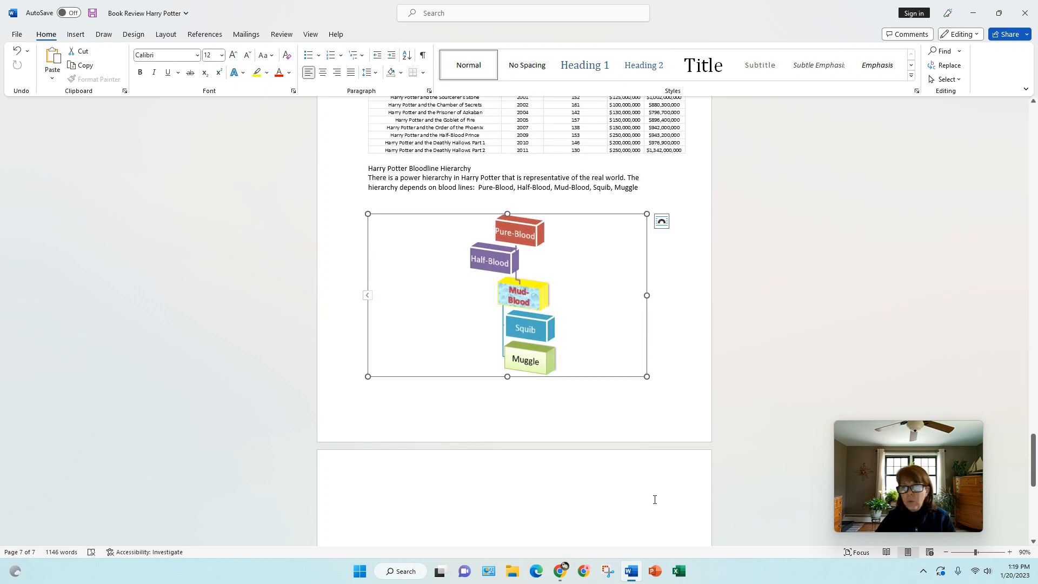
{"action": "left_click", "coordinate": [513, 419]}
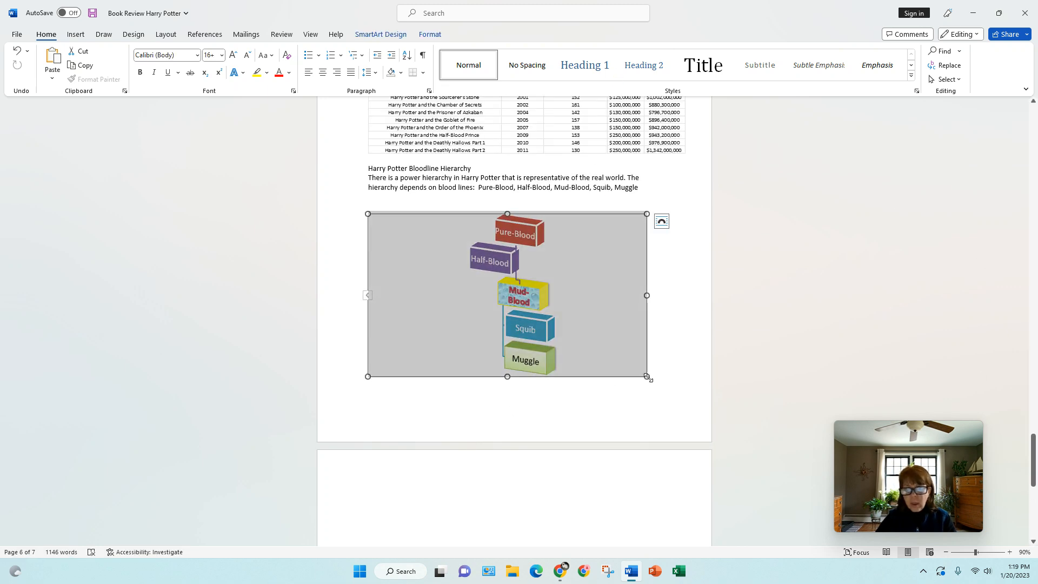
{"action": "left_click_drag", "start_coordinate": [647, 377], "coordinate": [591, 383]}
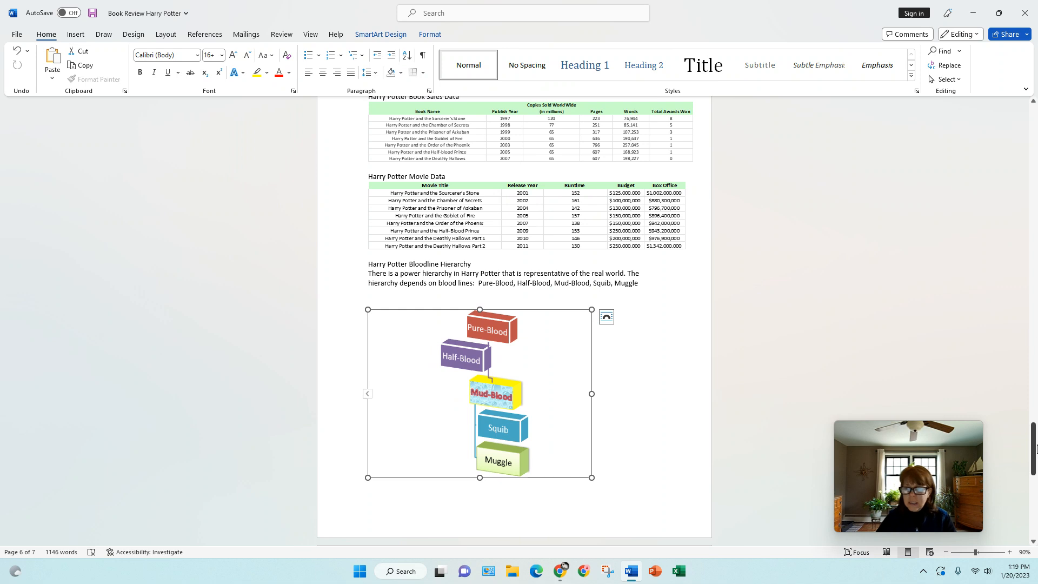
{"action": "left_click_drag", "start_coordinate": [1033, 454], "coordinate": [1033, 473]}
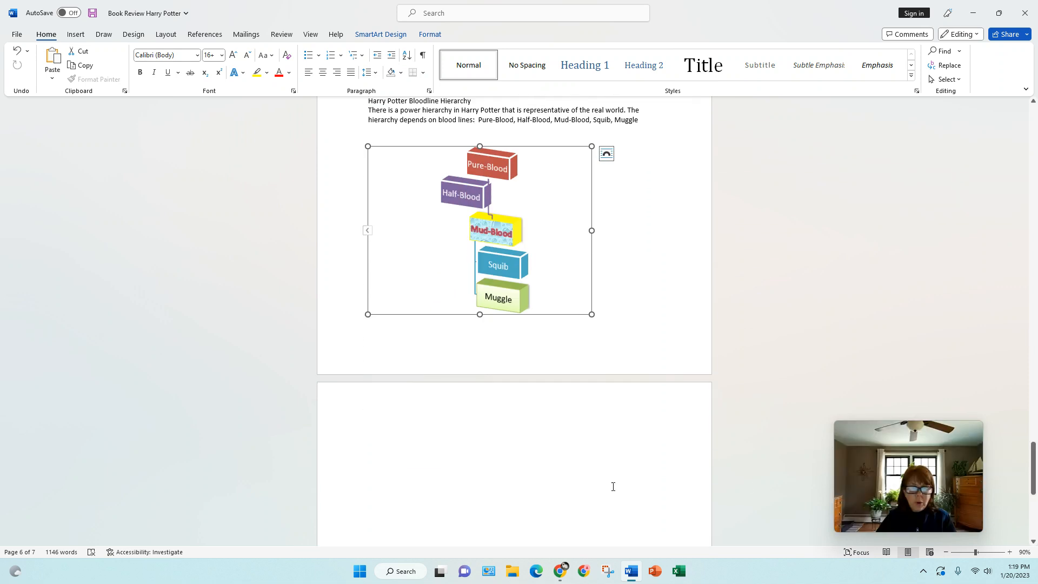
- Put the insertion point on the blank page 7 and show the Insert options
{"action": "left_click", "coordinate": [400, 435]}
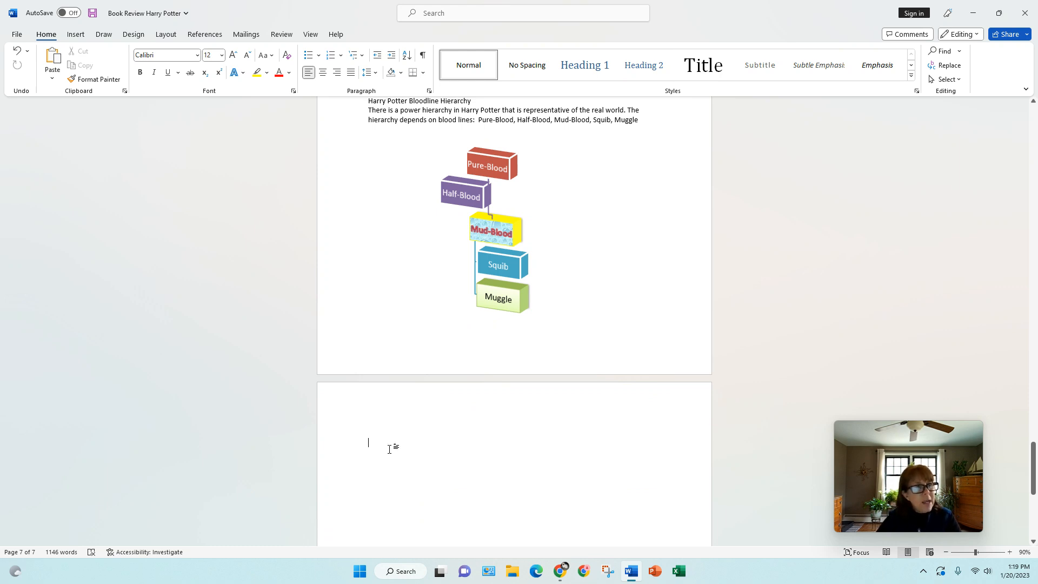
{"action": "left_click", "coordinate": [74, 34]}
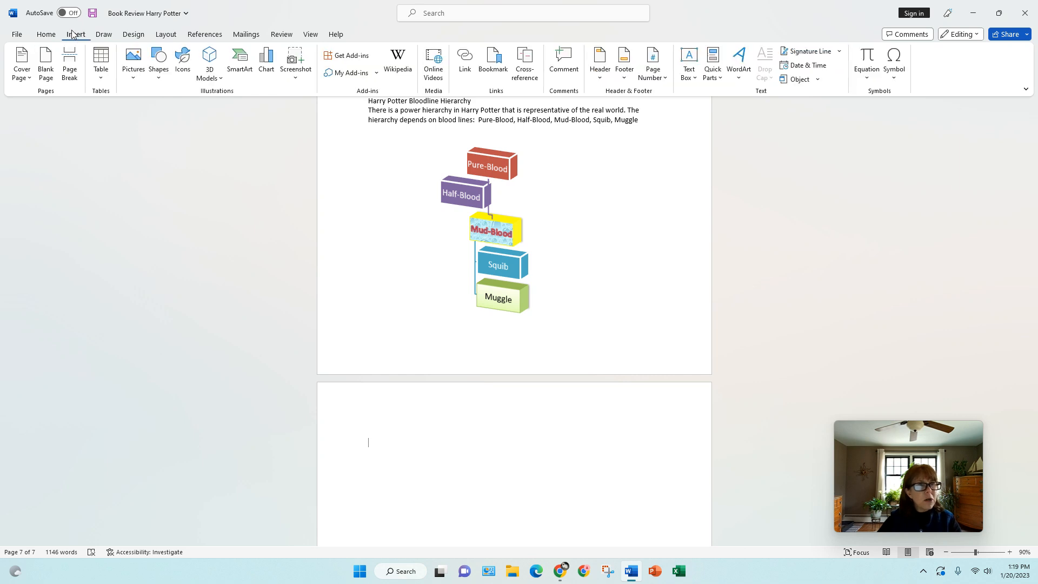
- Insert a Closed Chevron Process SmartArt from the Process category onto page 7
{"action": "left_click", "coordinate": [236, 65]}
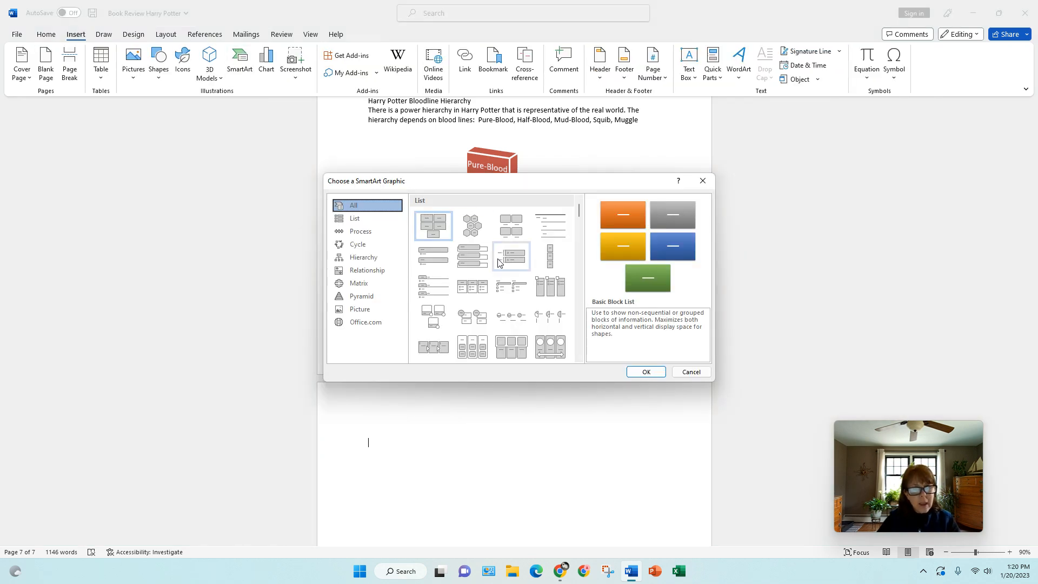
{"action": "left_click", "coordinate": [370, 232]}
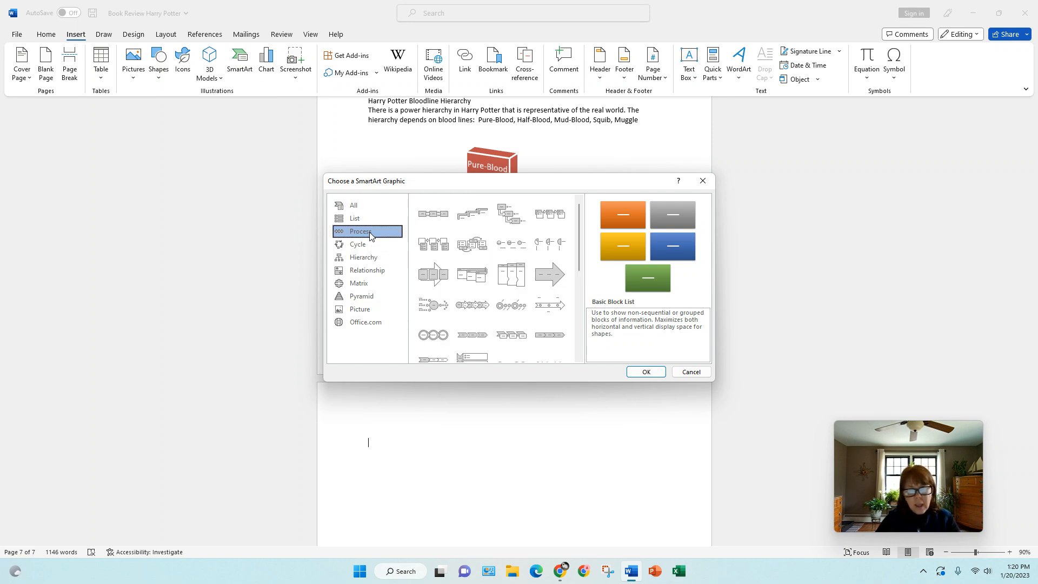
{"action": "left_click", "coordinate": [542, 337]}
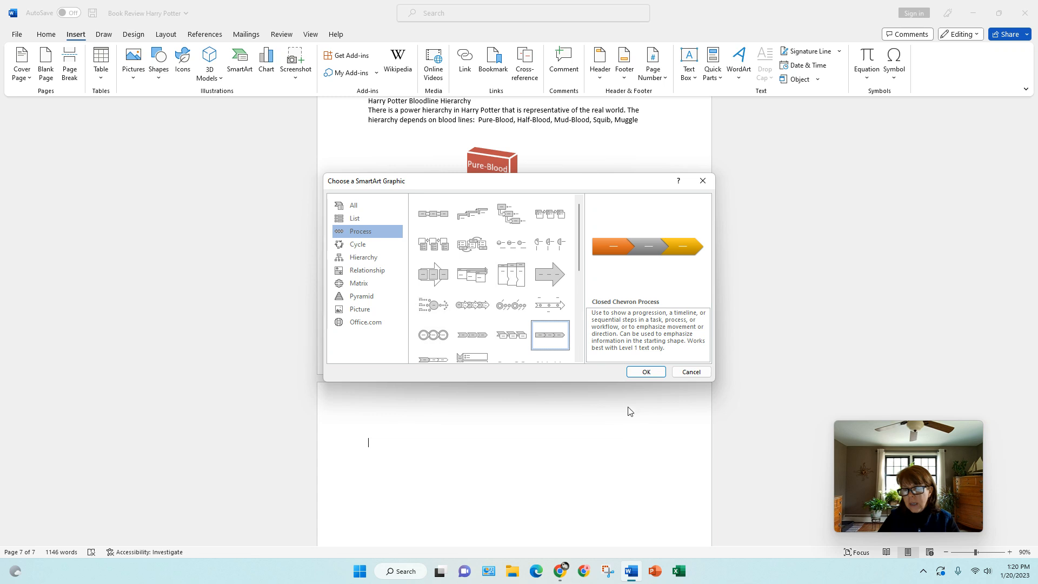
{"action": "left_click", "coordinate": [647, 372]}
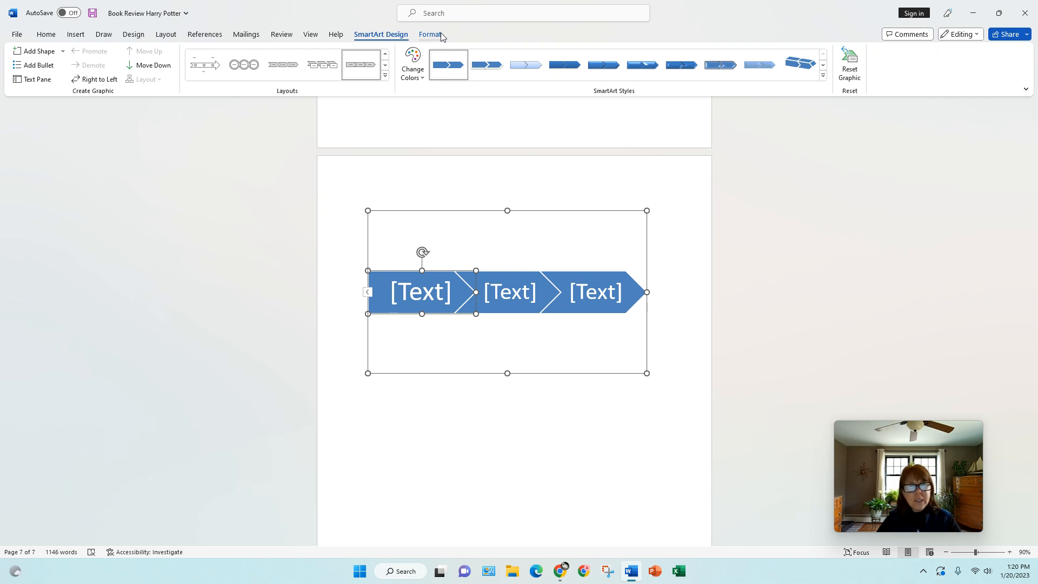
- Label the chevrons 'Study', 'Try you best' and 'Pass Class' from first to last
{"action": "left_click", "coordinate": [596, 294]}
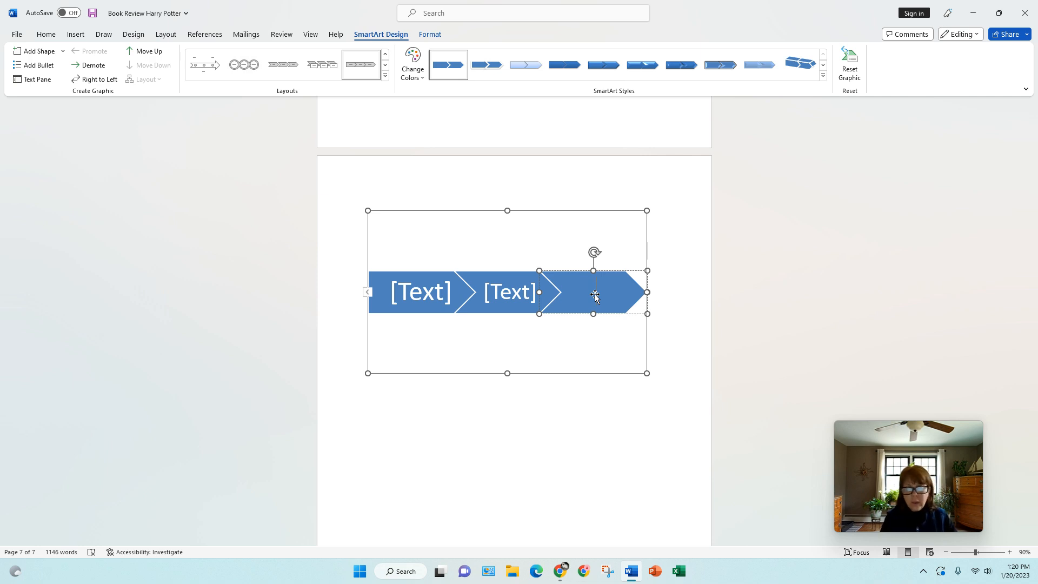
{"action": "type", "text": "Pa"}
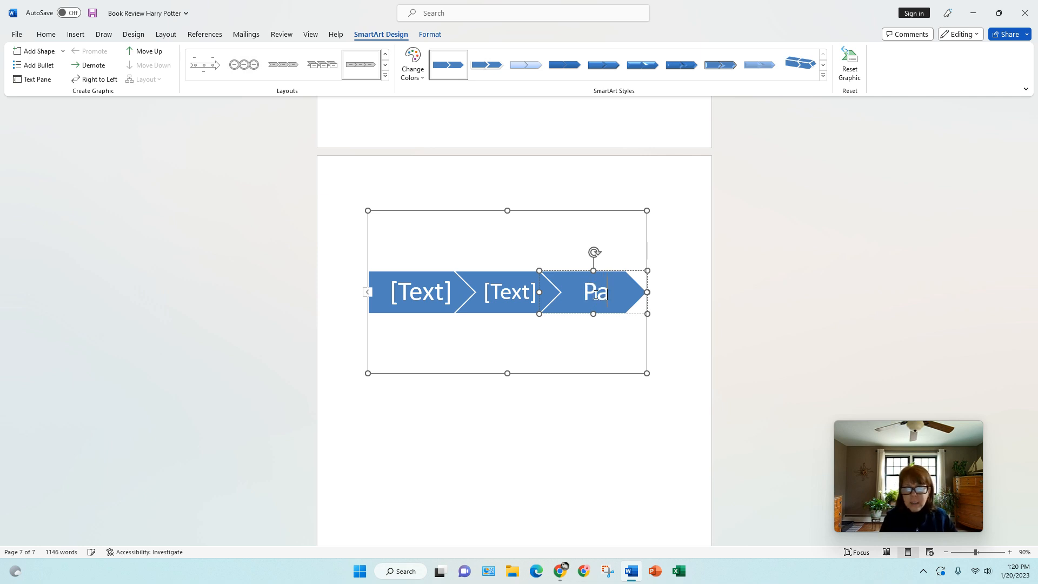
{"action": "type", "text": "ss Class"}
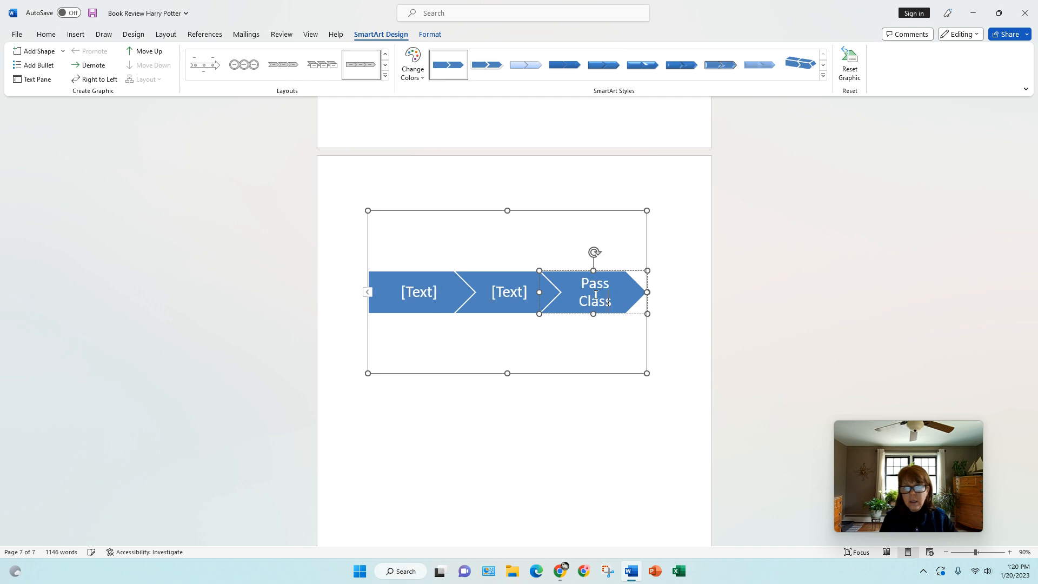
{"action": "left_click", "coordinate": [512, 295]}
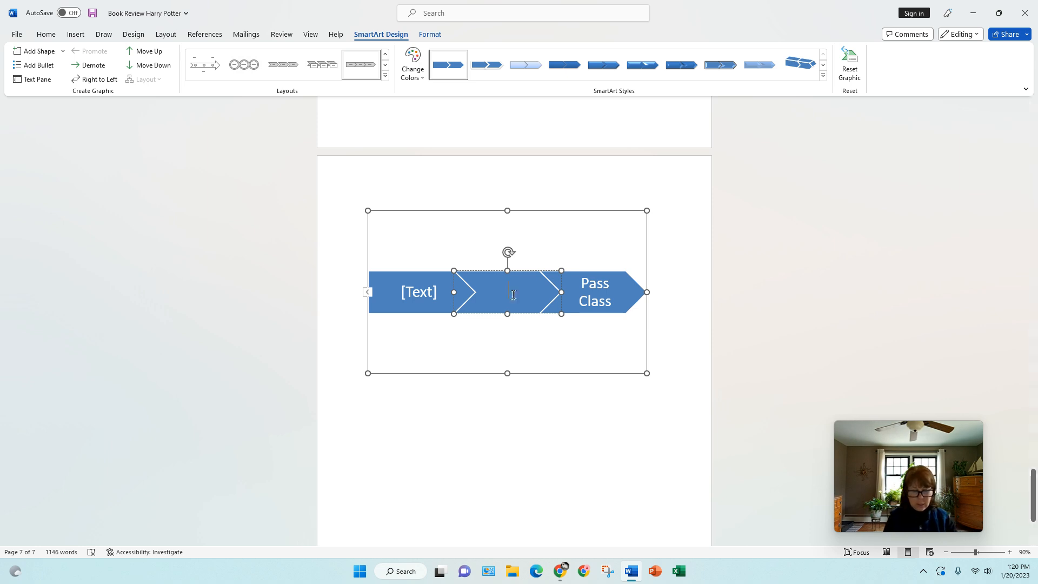
{"action": "type", "text": "Try you"}
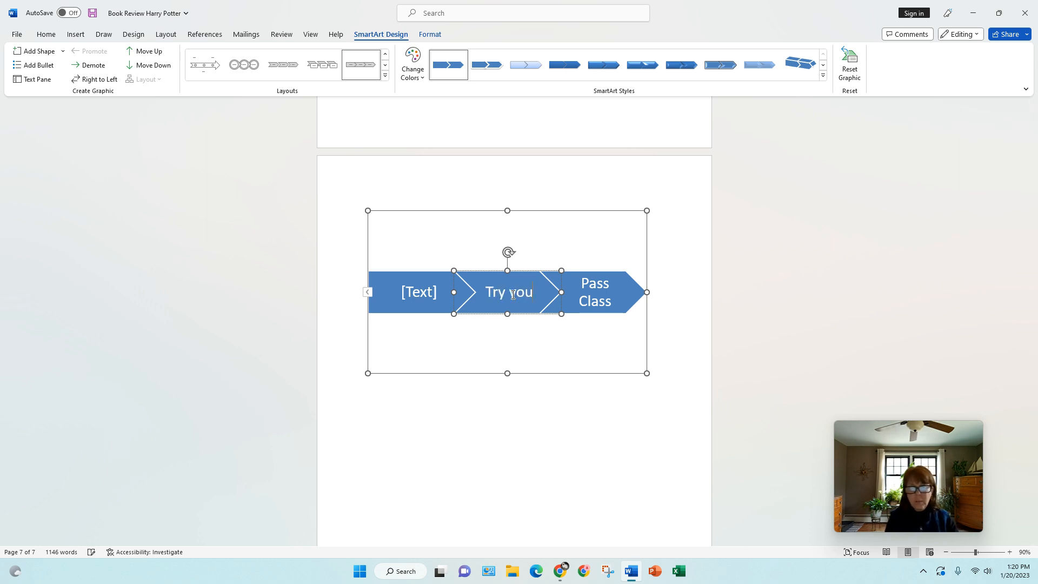
{"action": "type", "text": " best"}
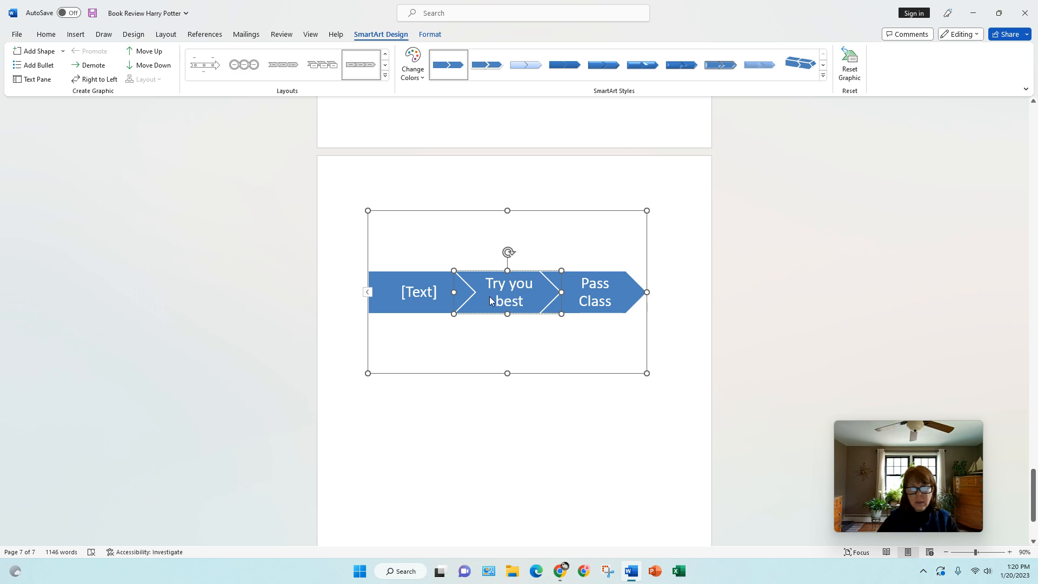
{"action": "left_click", "coordinate": [424, 292]}
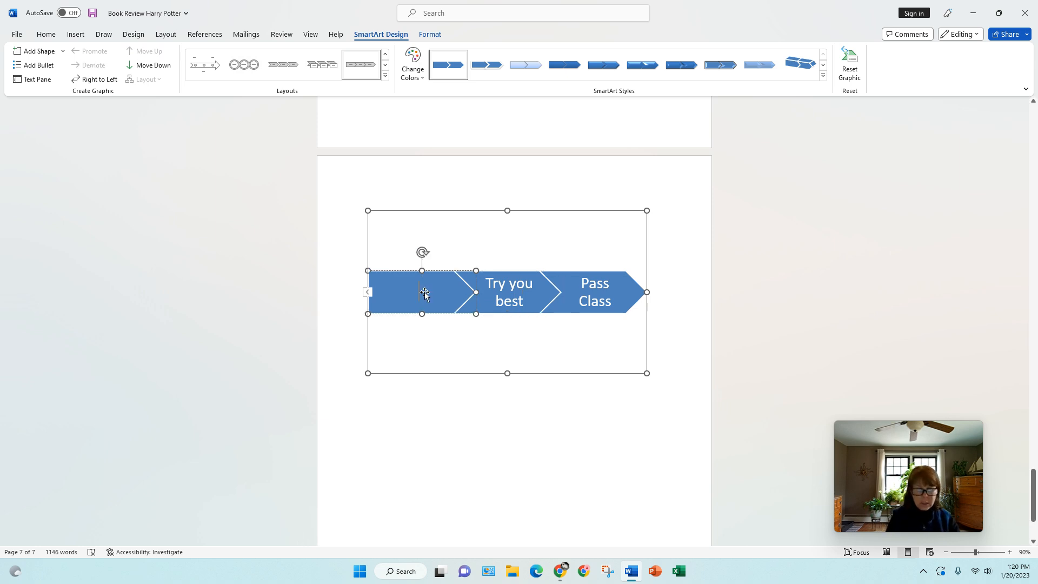
{"action": "type", "text": "Study"}
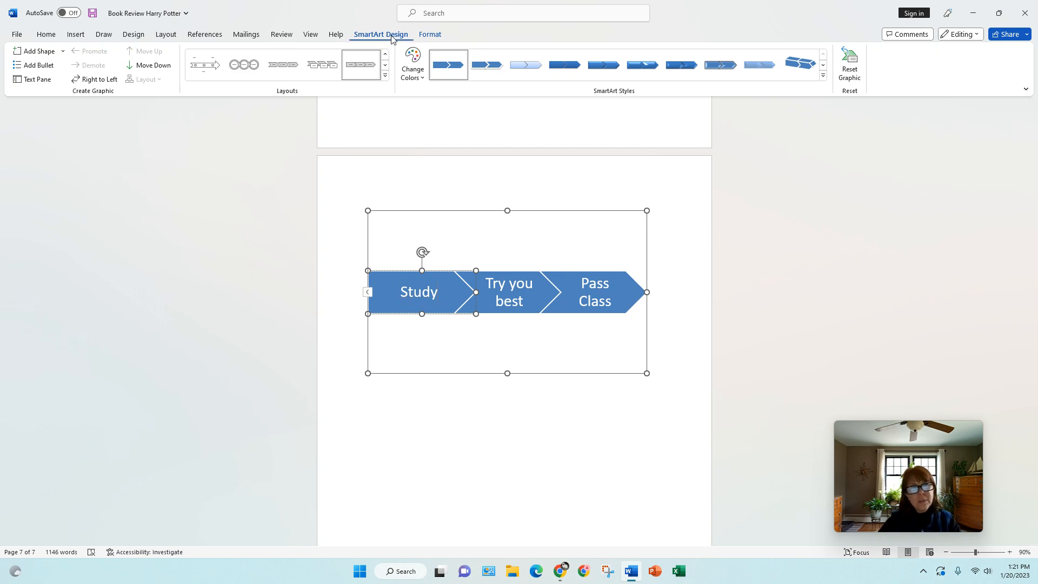
- Add a shape before Study and label it 'Do your word'
{"action": "left_click", "coordinate": [64, 52]}
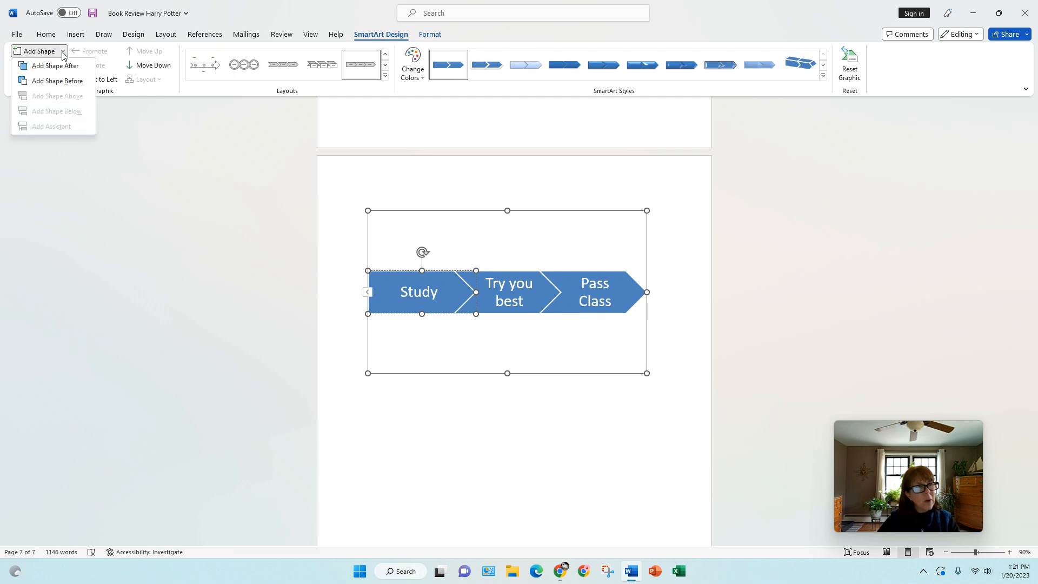
{"action": "left_click", "coordinate": [53, 83]}
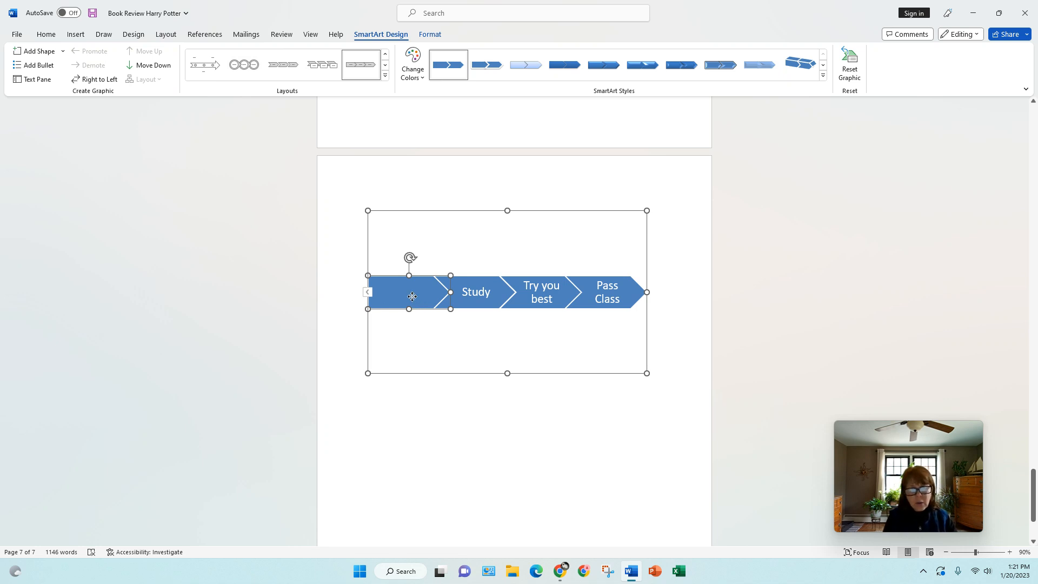
{"action": "left_click", "coordinate": [412, 296]}
{"action": "type", "text": "Do your"}
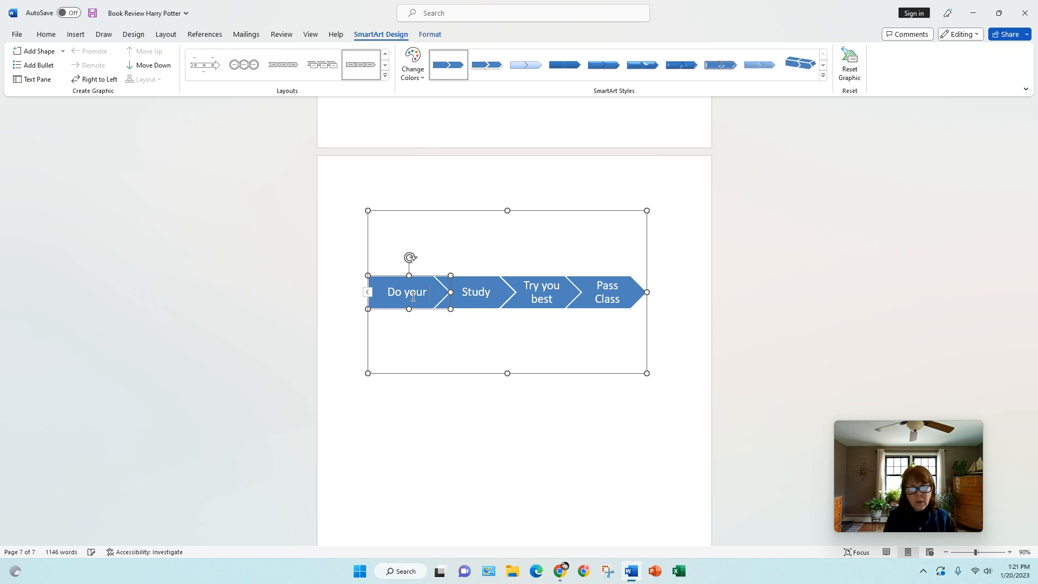
{"action": "type", "text": " word"}
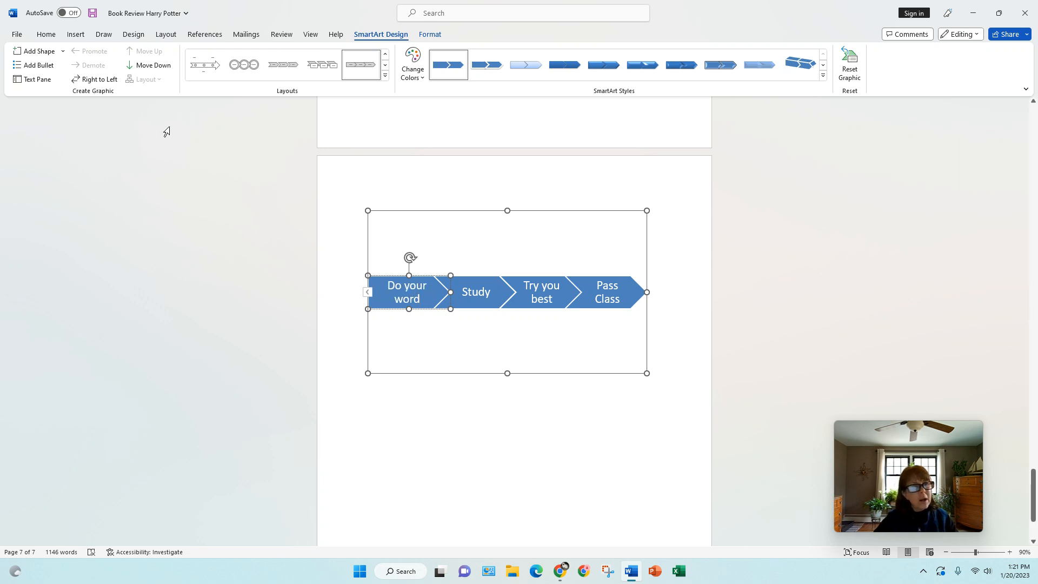
- Add another shape before 'Do your word' and label it 'Attend Class'
{"action": "left_click", "coordinate": [63, 52]}
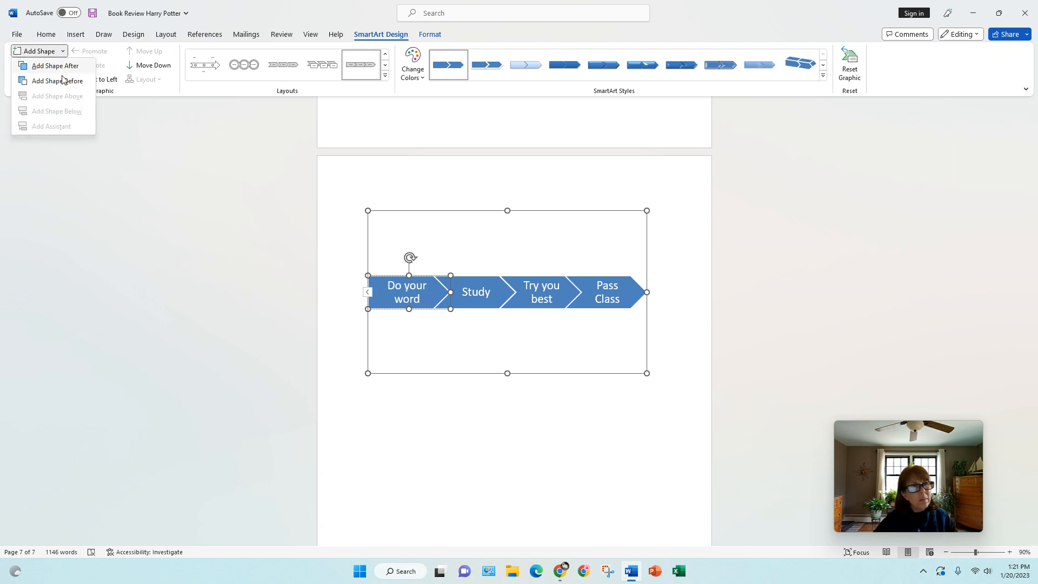
{"action": "left_click", "coordinate": [58, 82]}
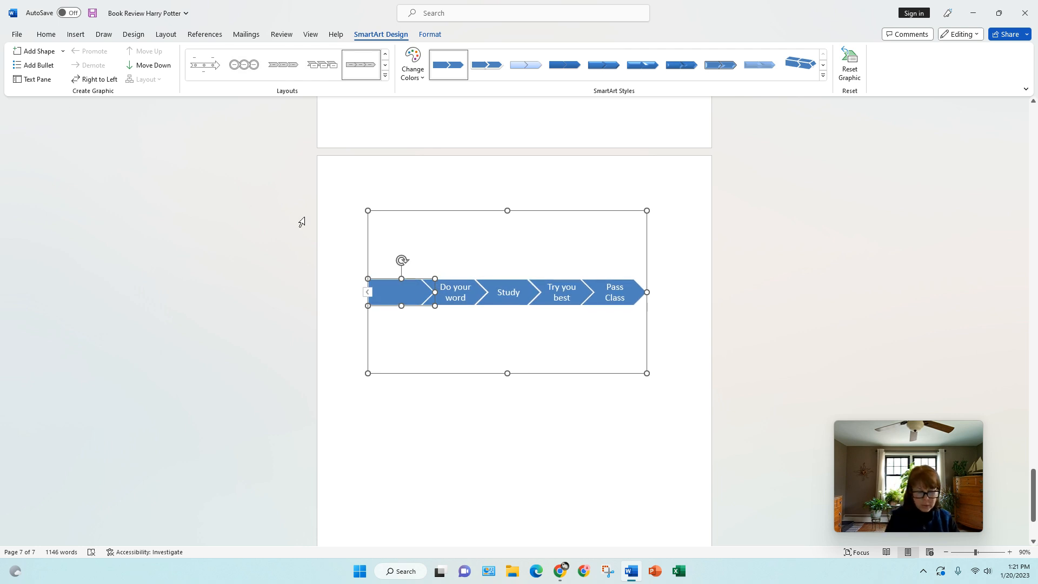
{"action": "type", "text": "Attend Class"}
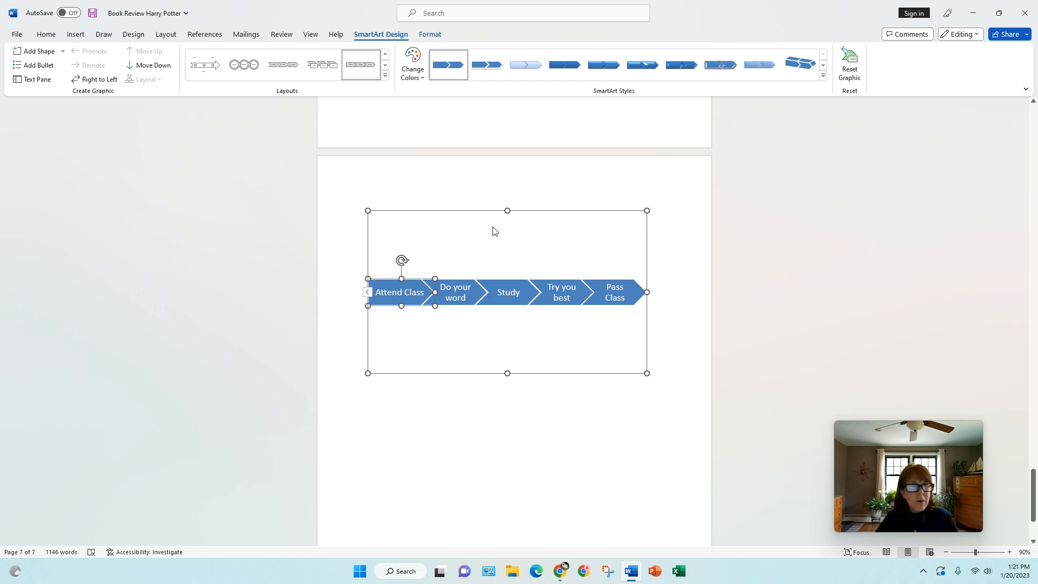
{"action": "left_click", "coordinate": [385, 78]}
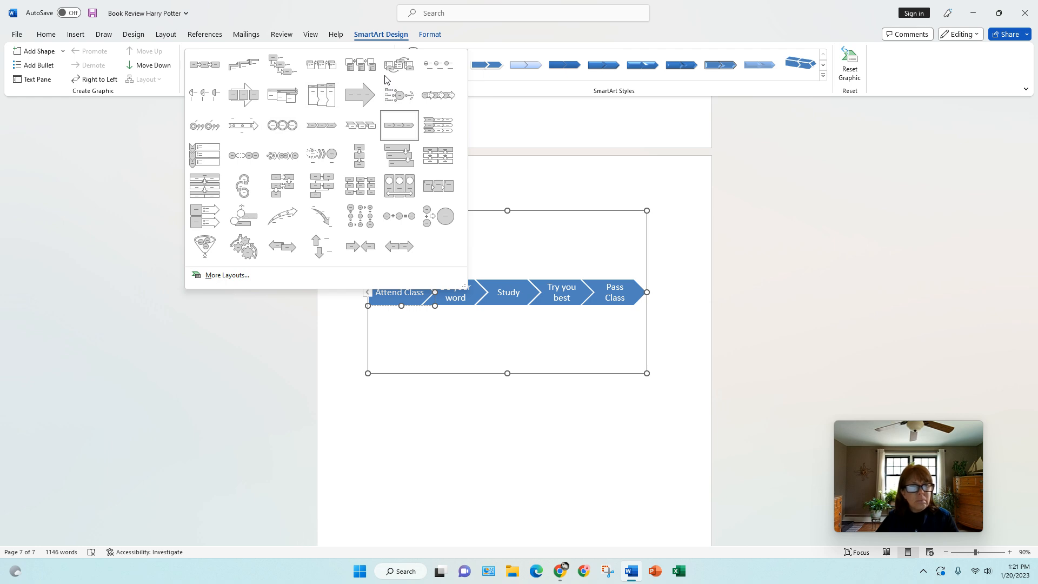
- Apply a boxes-over-arrow layout, a Colorful colour scheme and a 3-D SmartArt style
{"action": "left_click", "coordinate": [245, 95]}
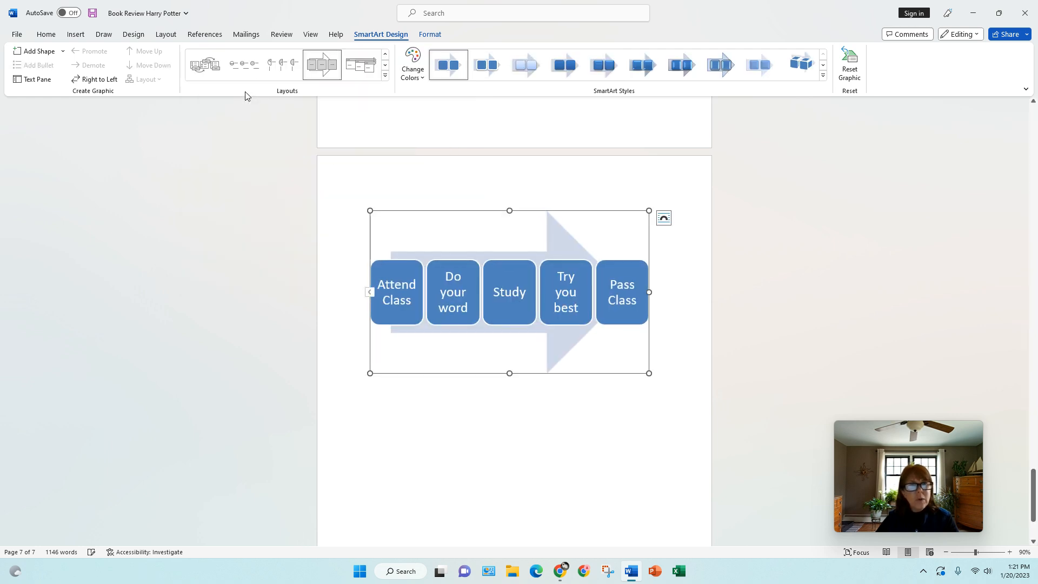
{"action": "left_click", "coordinate": [420, 78]}
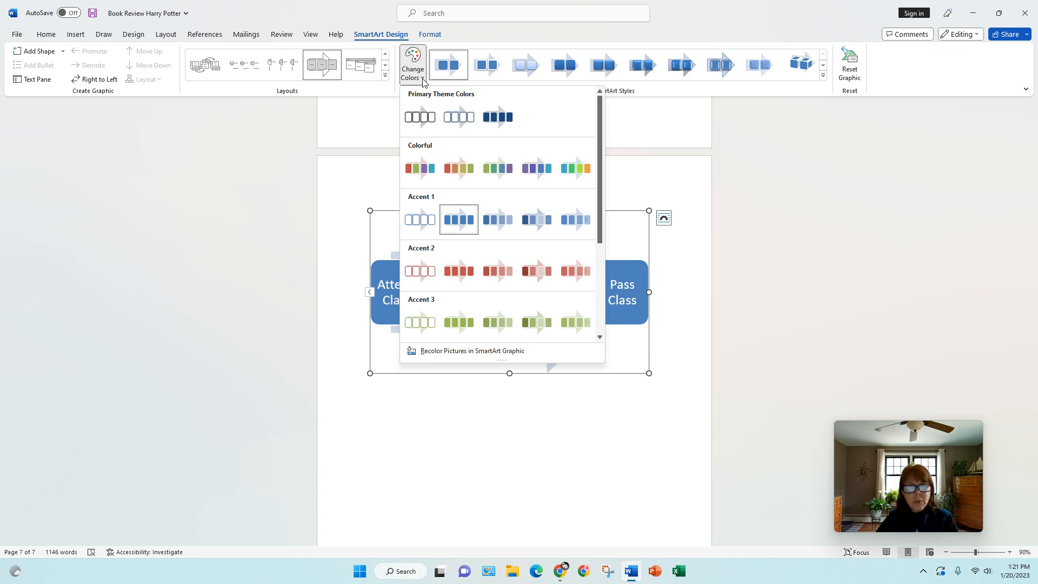
{"action": "left_click", "coordinate": [575, 168]}
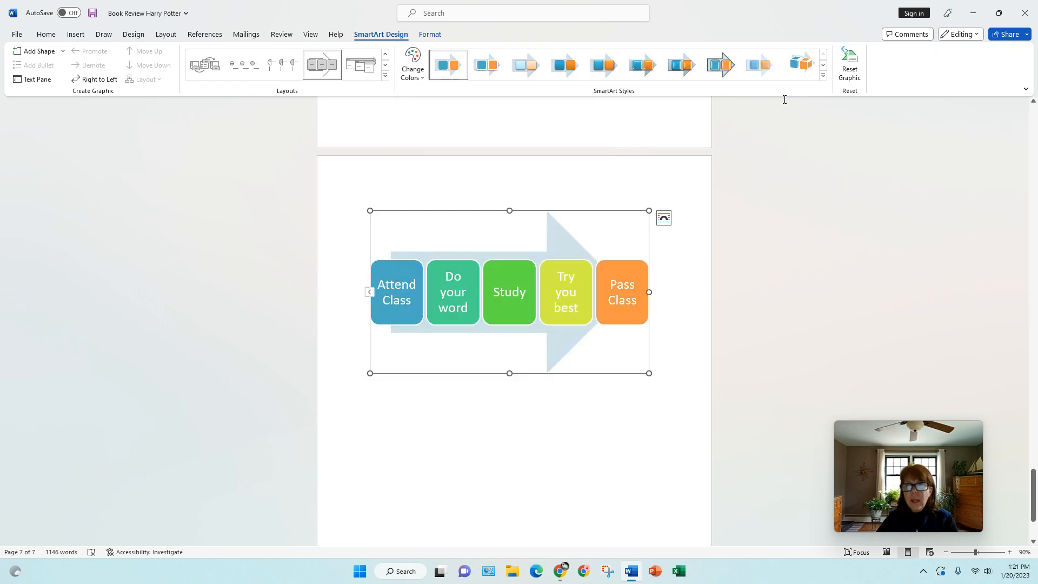
{"action": "left_click", "coordinate": [823, 79]}
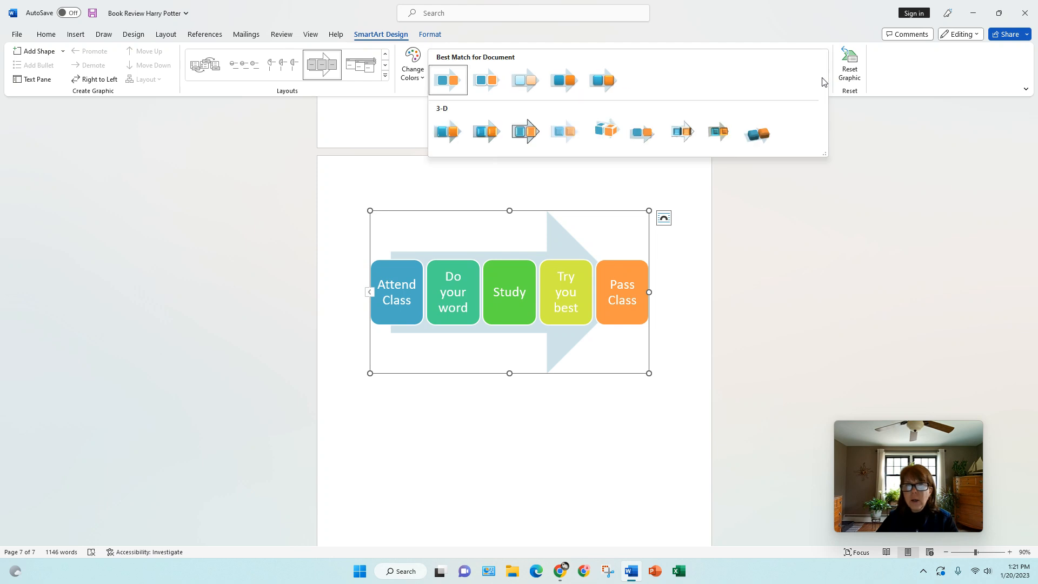
{"action": "left_click", "coordinate": [521, 136]}
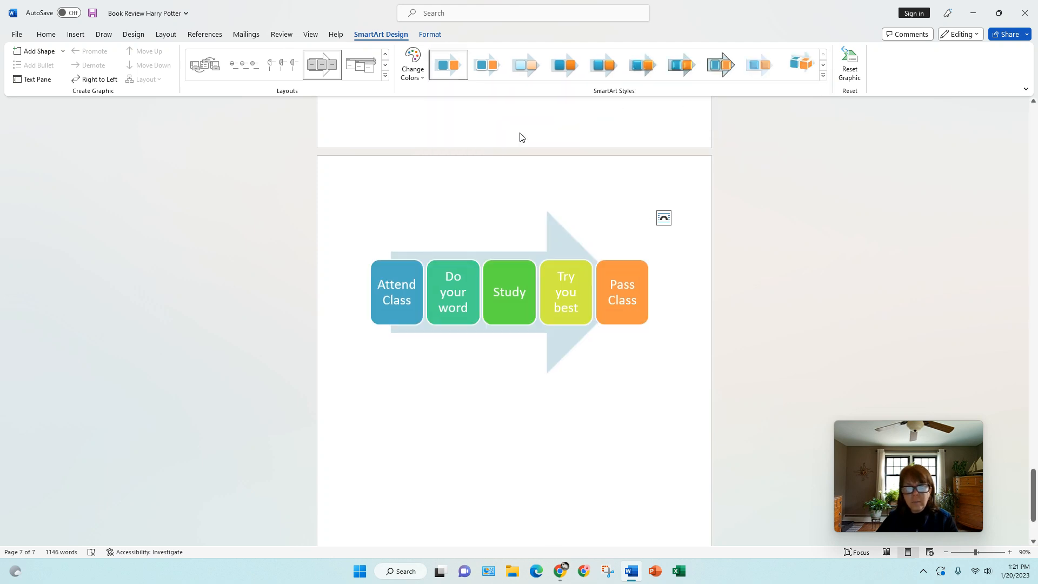
{"action": "left_click", "coordinate": [430, 35]}
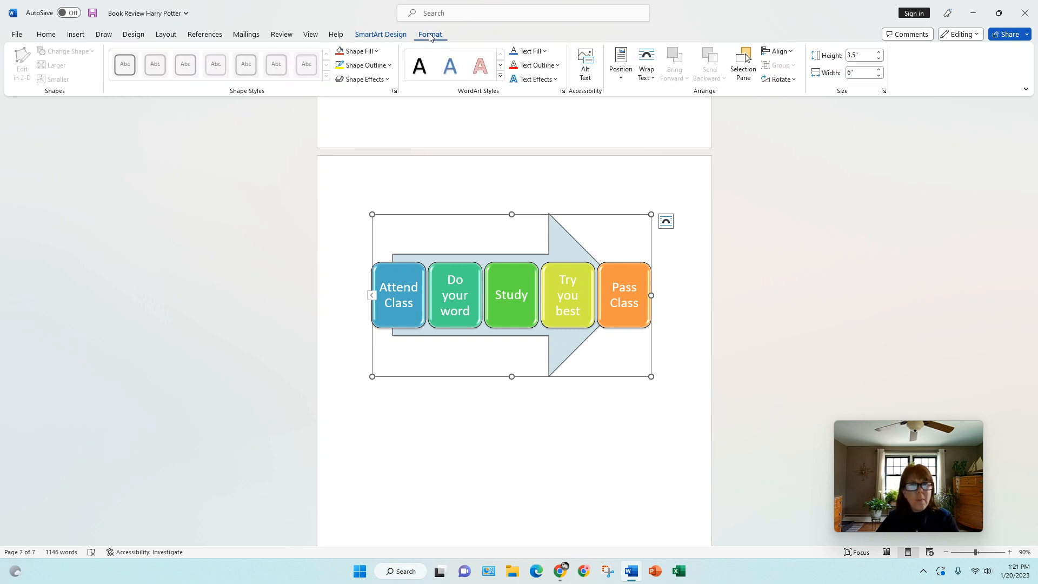
- Give the Pass Class box a black shape style and red WordArt text
{"action": "left_click", "coordinate": [614, 267]}
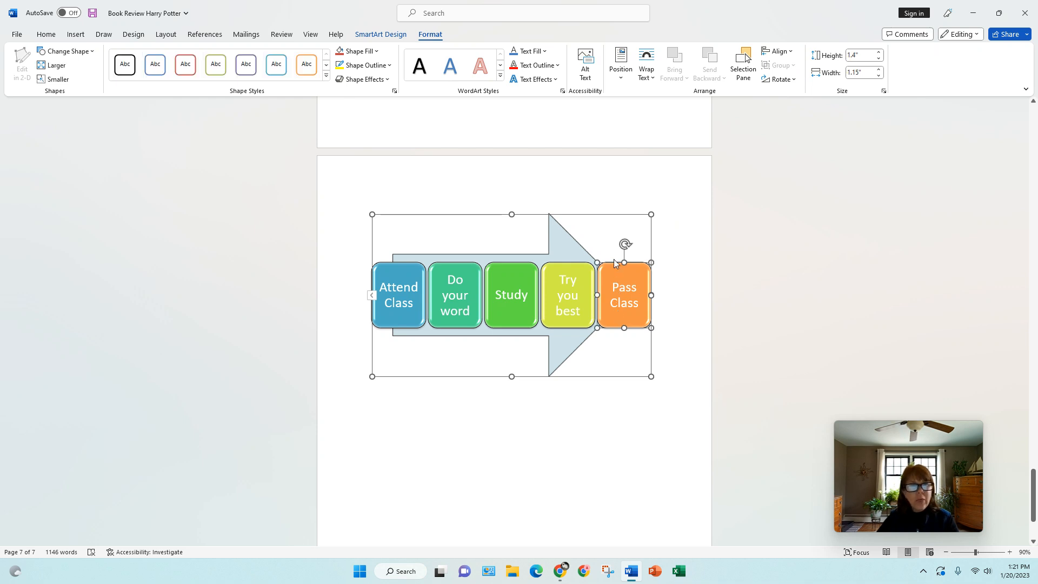
{"action": "left_click", "coordinate": [326, 76]}
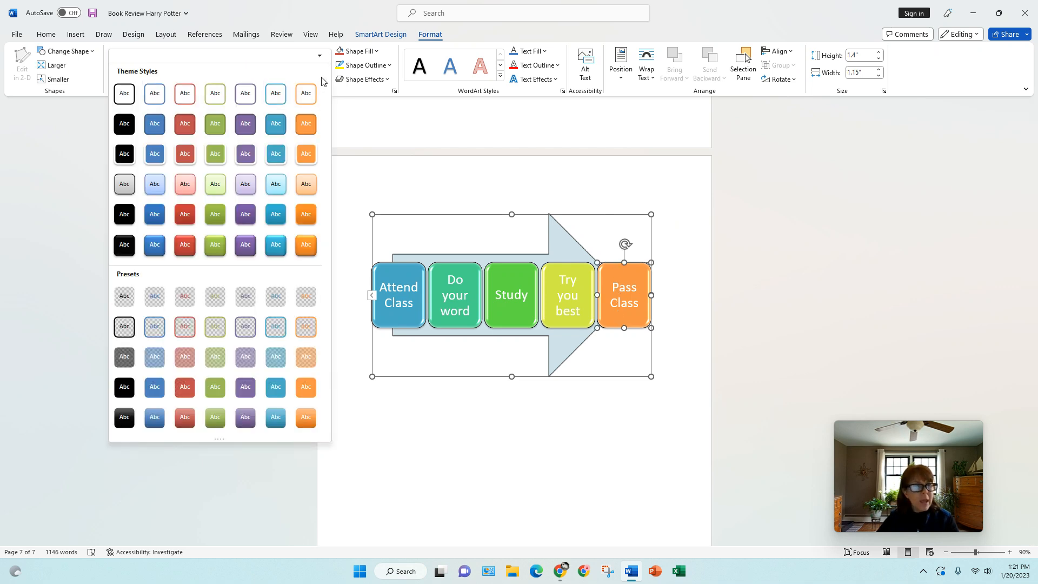
{"action": "left_click", "coordinate": [131, 157]}
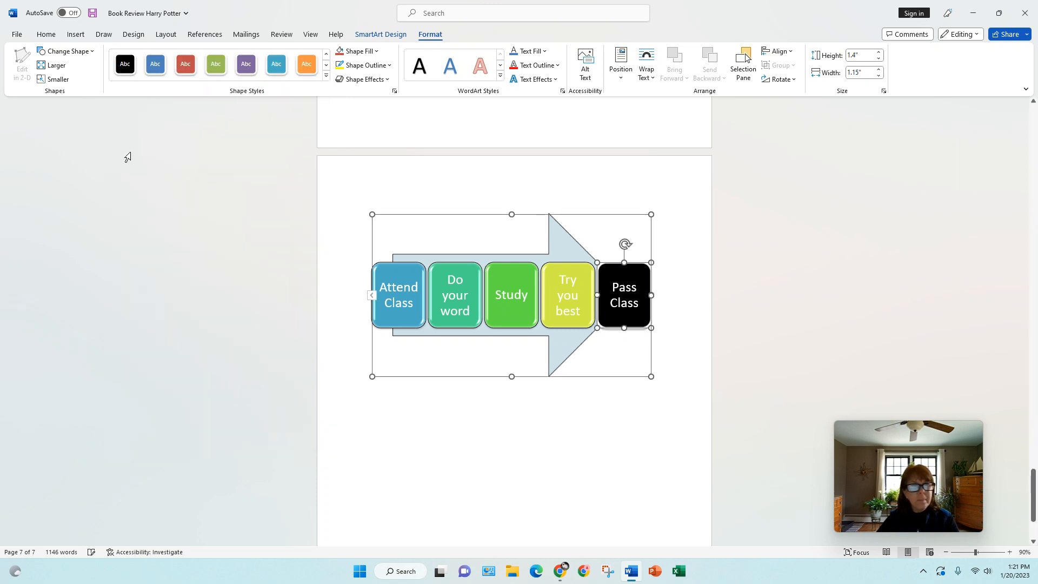
{"action": "left_click", "coordinate": [487, 75]}
{"action": "key", "text": "Escape"}
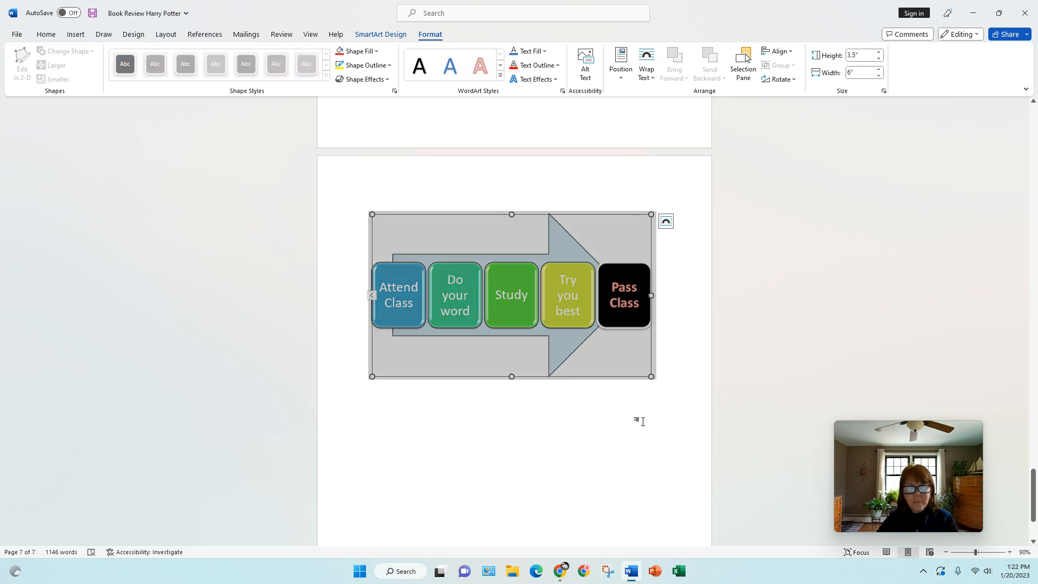